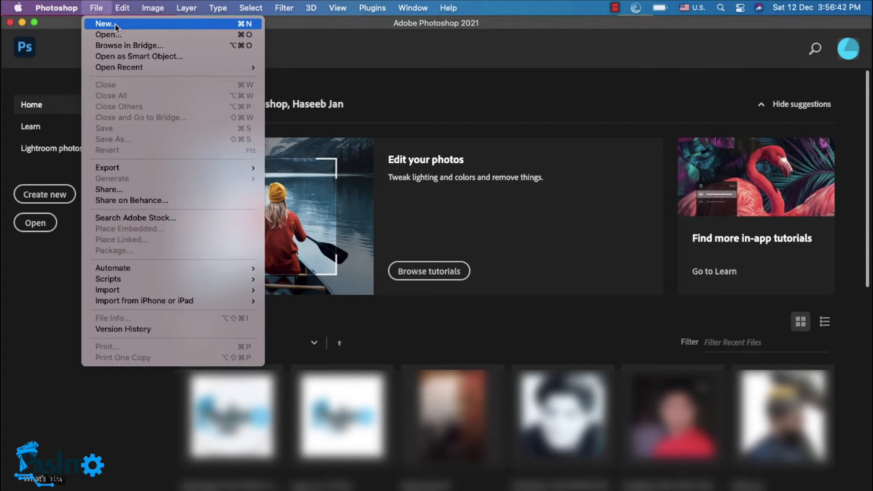
Start a new document with a width of 1280 pixels, a height of 720 pixels and a resolution of 300 pixels/inch.
left_click(115, 24)
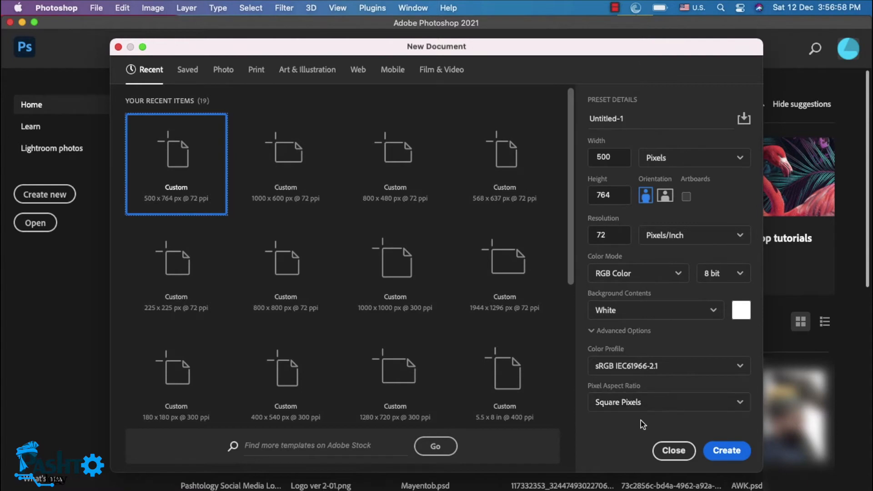
double_click(618, 156)
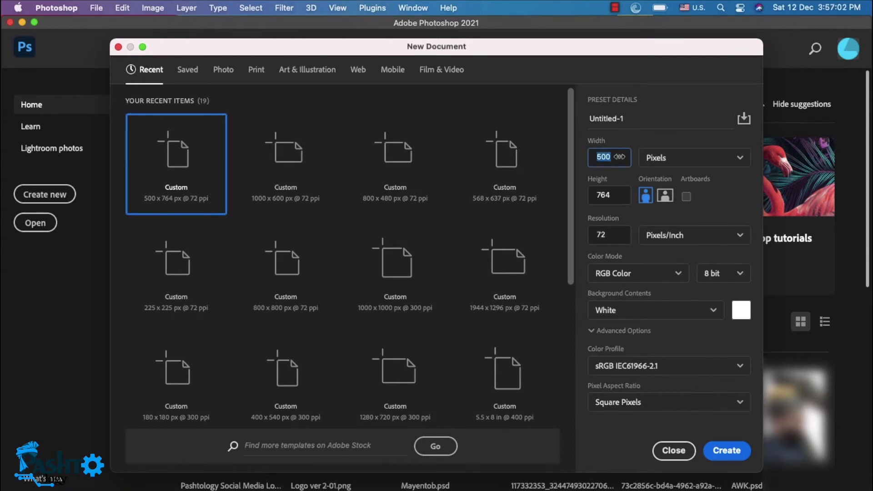
double_click(609, 196)
double_click(606, 234)
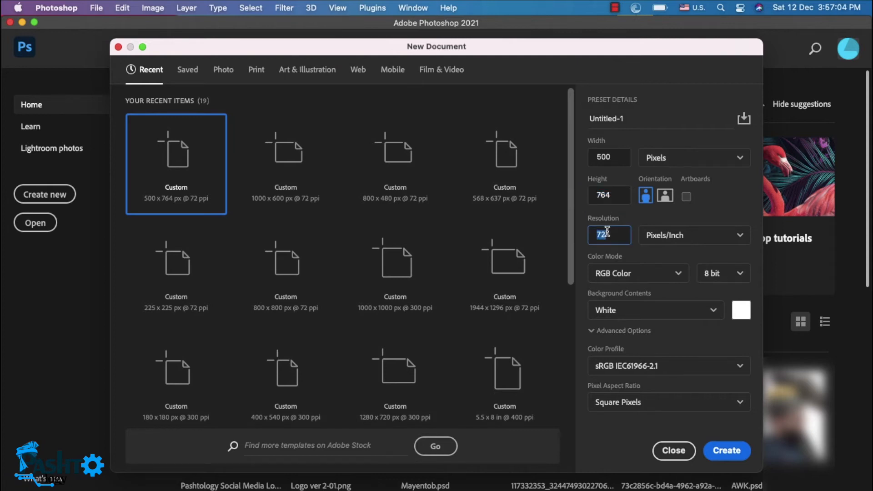
left_click(692, 159)
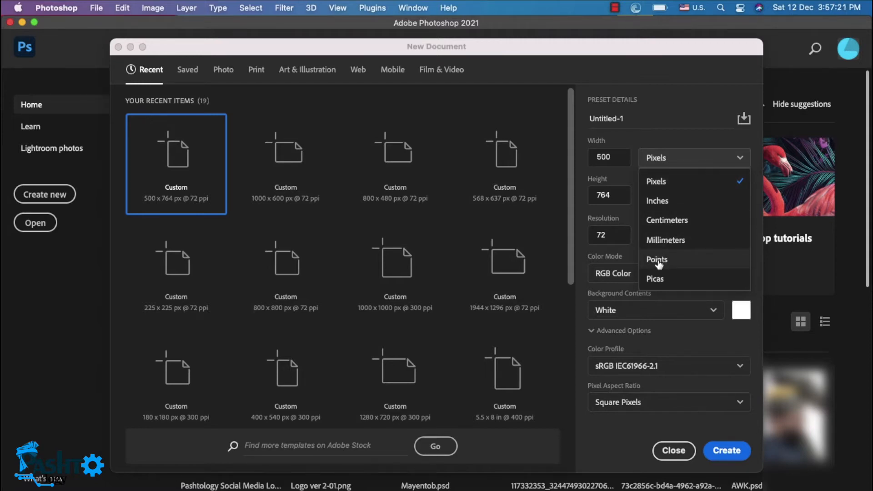
left_click(676, 158)
double_click(608, 156)
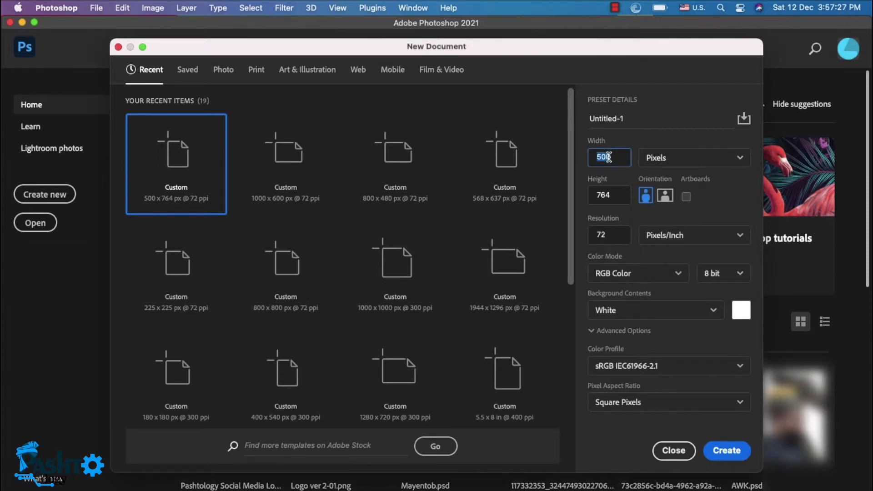
type("1280")
key("Tab")
type("720")
key("Tab")
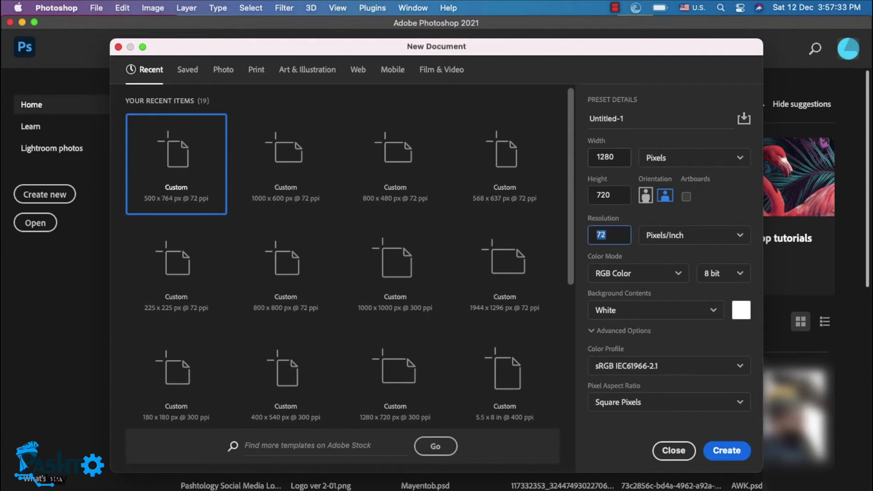
type("300")
Examine the color modes and background content options offered for the new document.
left_click(632, 272)
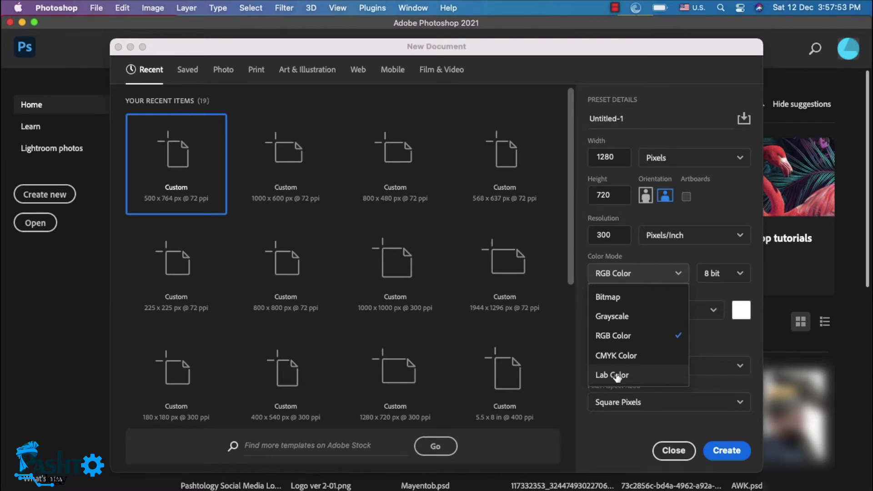
left_click(647, 272)
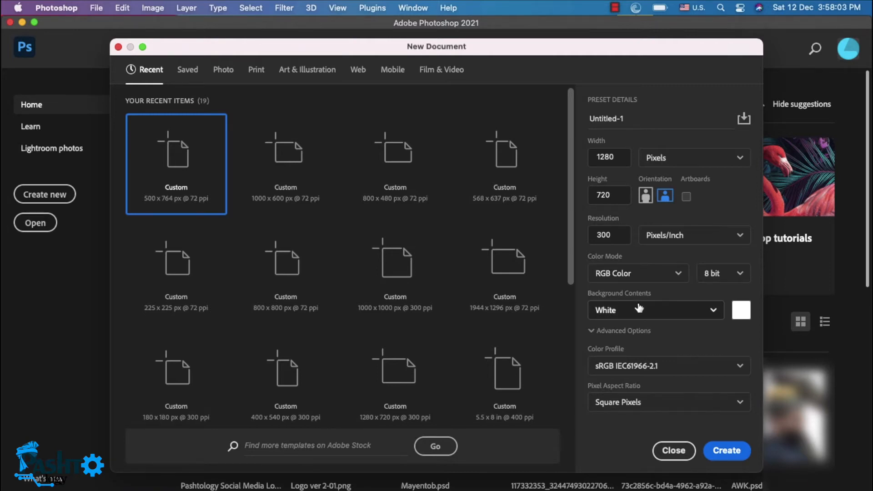
left_click(650, 313)
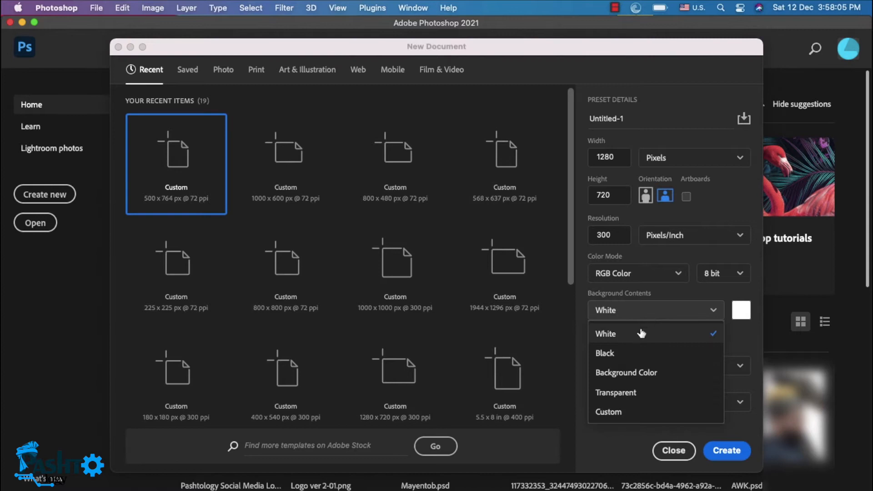
left_click(653, 334)
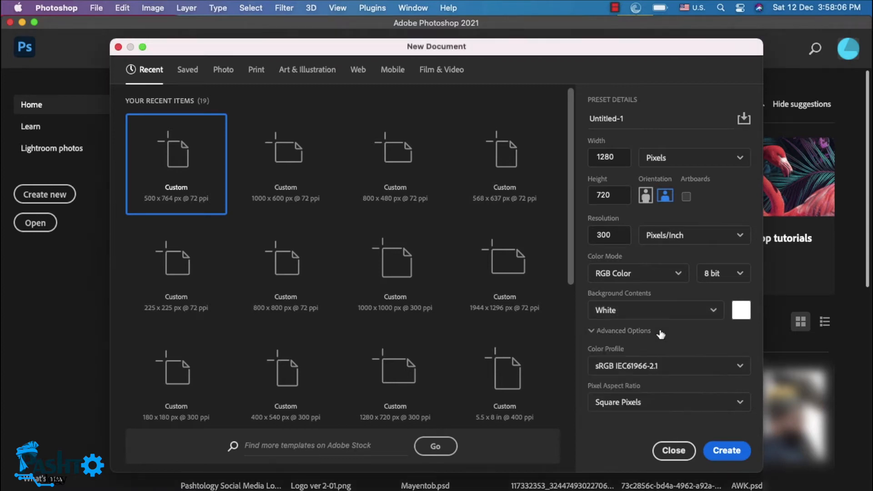
Try Background Color and Transparent as the new document's background contents, including a look at the background's color picker.
left_click(690, 312)
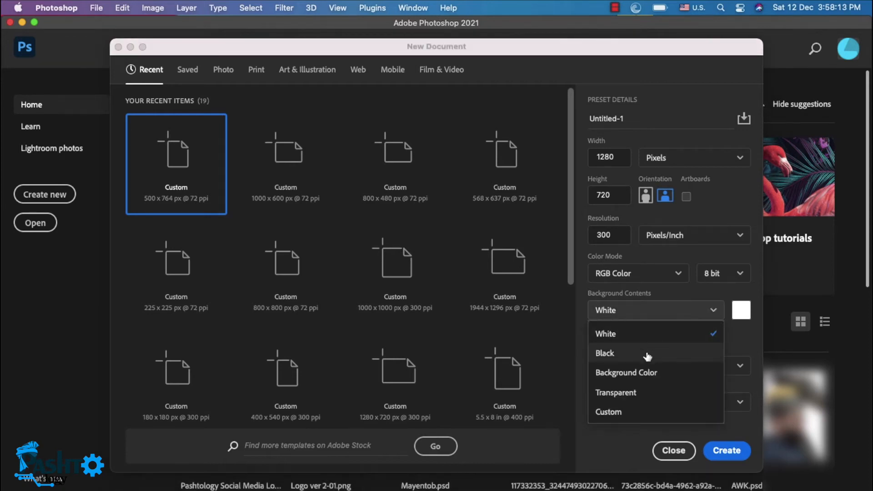
left_click(663, 377)
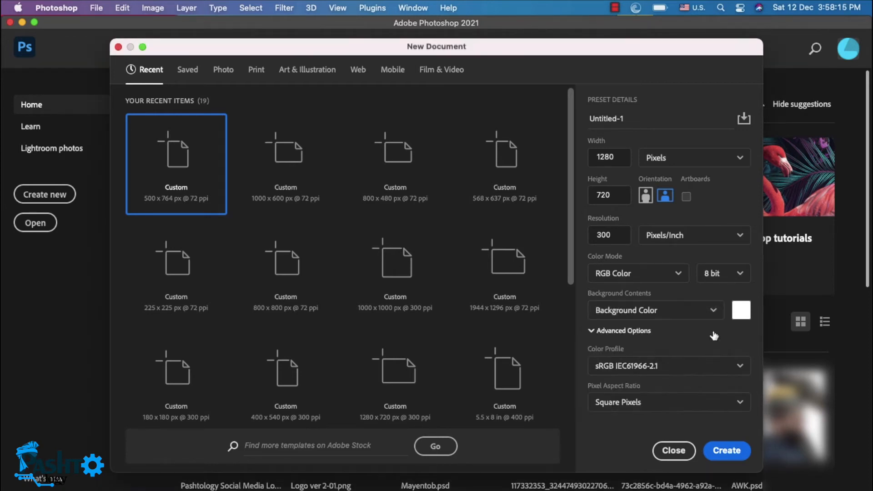
left_click(741, 310)
left_click(715, 222)
left_click_drag(714, 220, 725, 202)
left_click(827, 162)
left_click(637, 310)
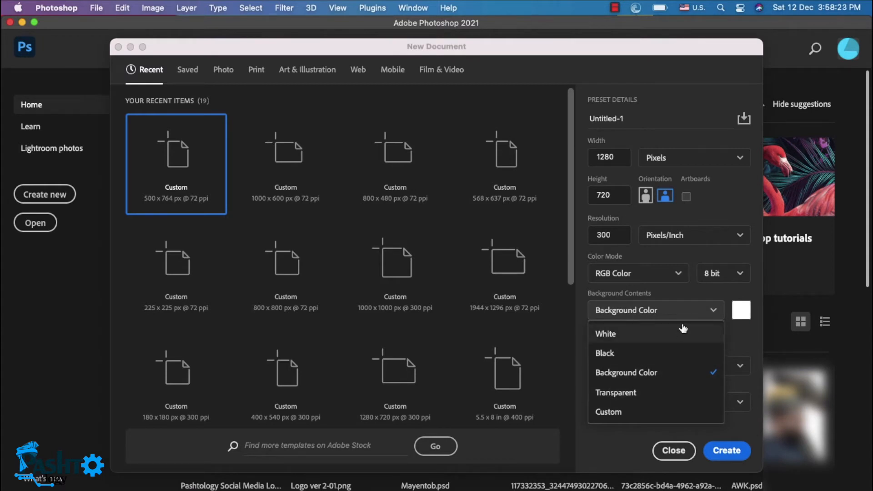
left_click(619, 393)
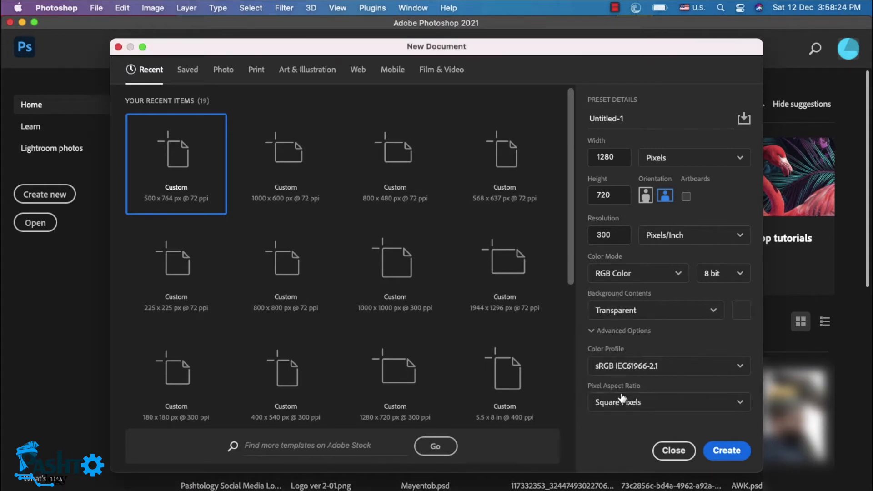
Set the new document's background contents to White.
left_click(671, 309)
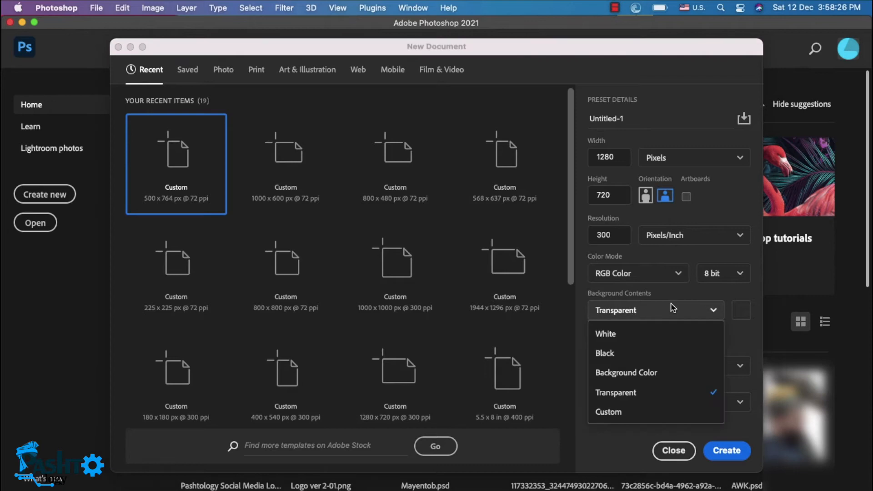
left_click(628, 338)
left_click(628, 331)
left_click(628, 334)
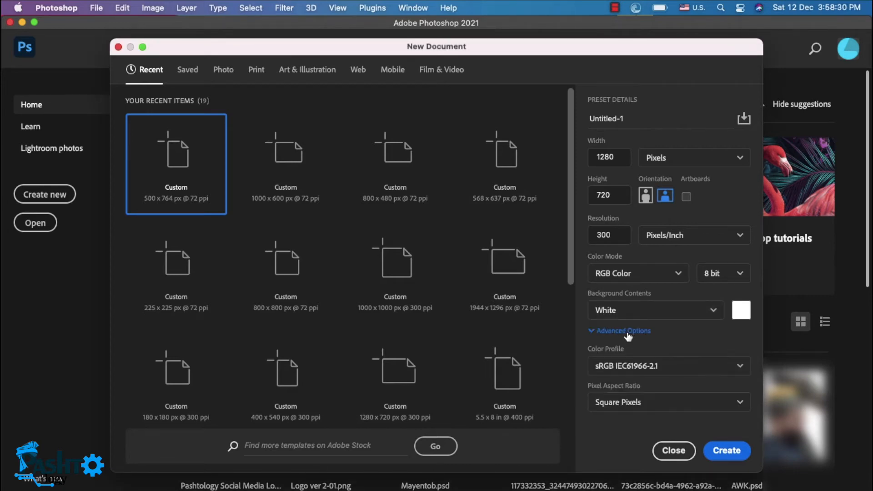
Look through the color profiles, choose sRGB IEC61966-2.1 and check the pixel aspect ratio options.
left_click(668, 366)
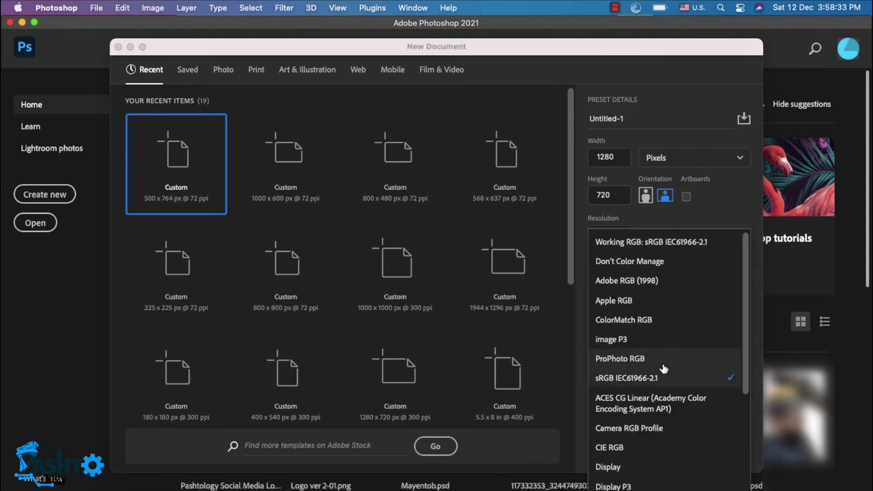
scroll(650, 400, "down", 5)
scroll(650, 400, "up", 5)
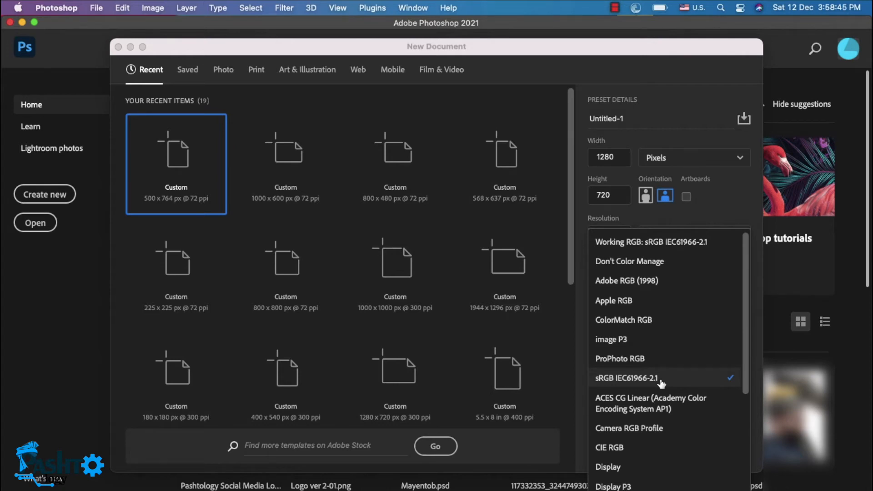
left_click(737, 214)
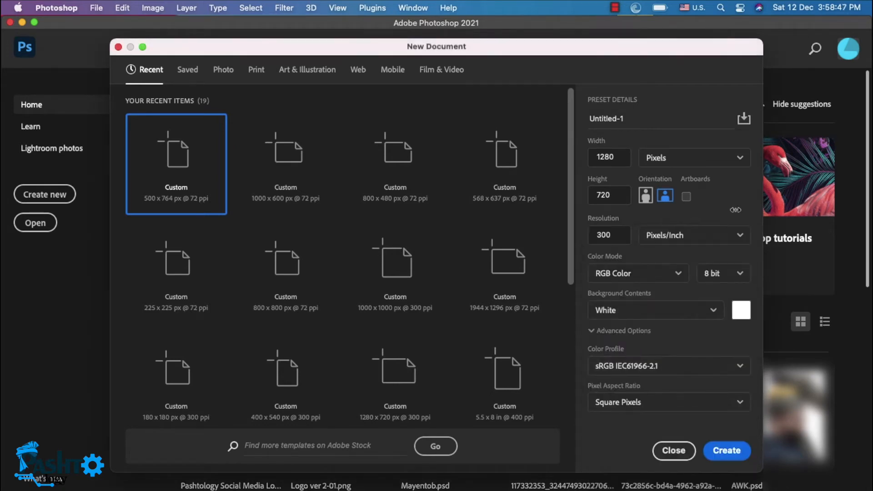
left_click(653, 368)
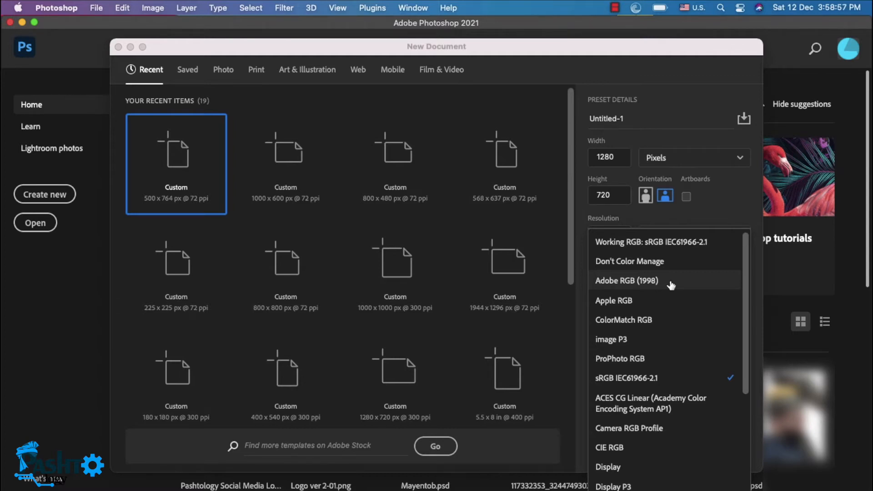
scroll(671, 285, "down", 10)
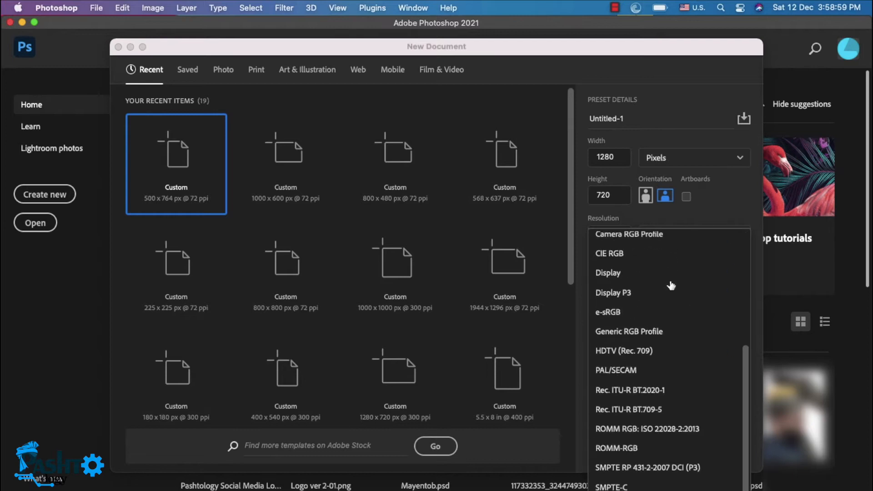
scroll(671, 285, "up", 10)
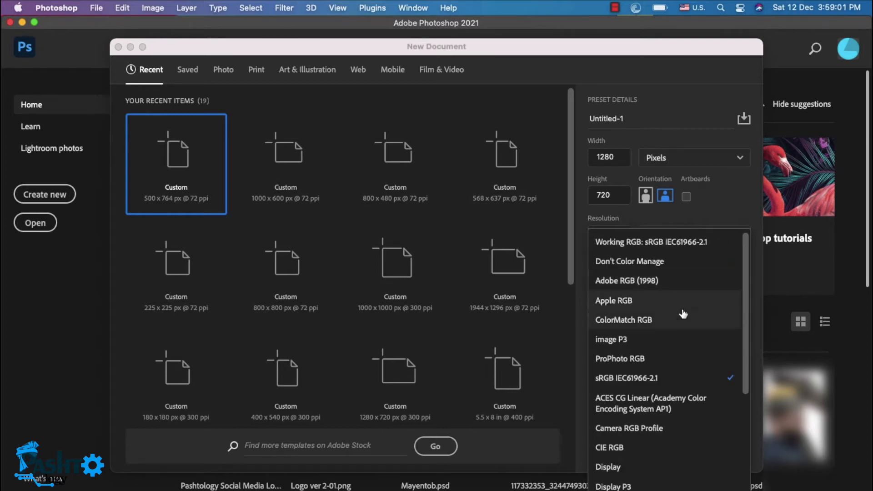
left_click(639, 375)
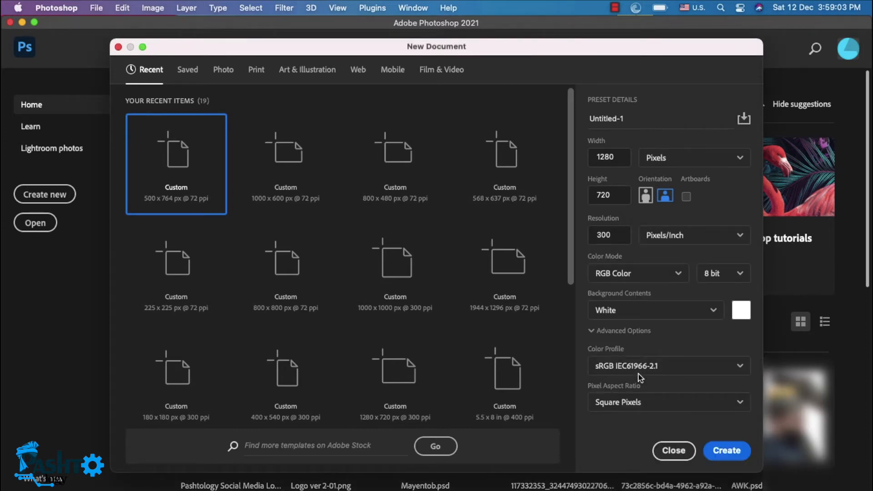
left_click(622, 404)
Name the new document "Adobe Photoshop Part 1" and create it.
left_click(649, 127)
type("Adobe Photosh")
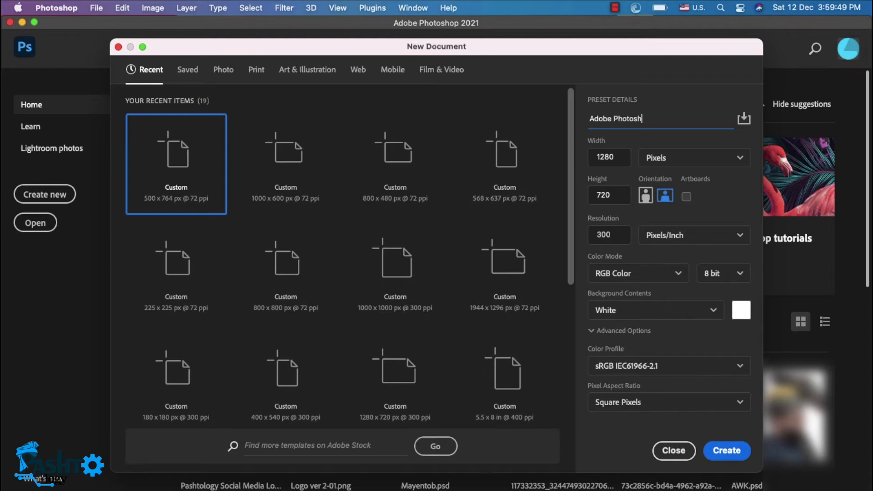
type("op Part 1")
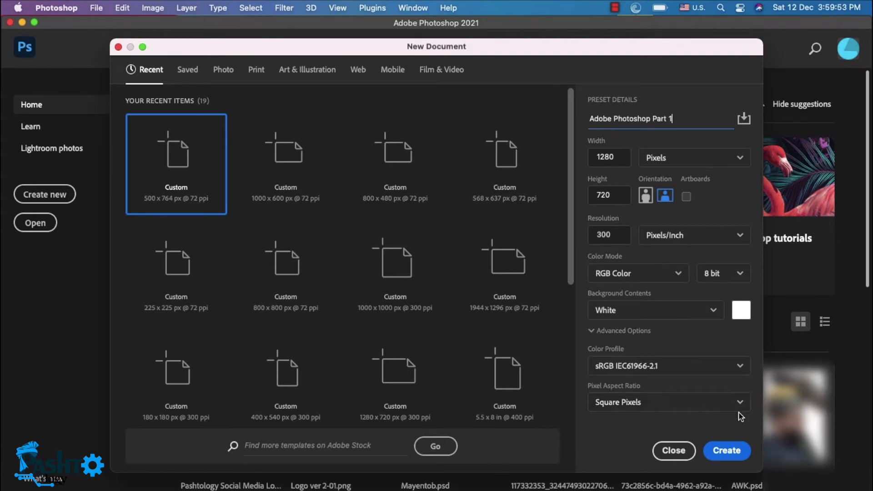
left_click(727, 459)
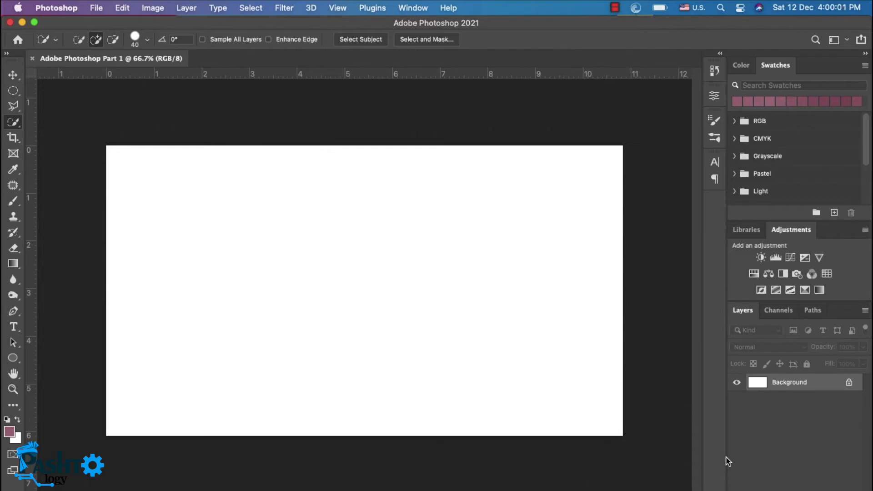
Draw a wide flat ellipse across the canvas's left edge and a tall ellipse about 143 × 364 px near the canvas centre.
left_click(13, 357)
left_click_drag(84, 291, 274, 323)
mouse_move(368, 335)
left_mouse_down()
mouse_move(400, 182)
mouse_move(311, 189)
left_mouse_up()
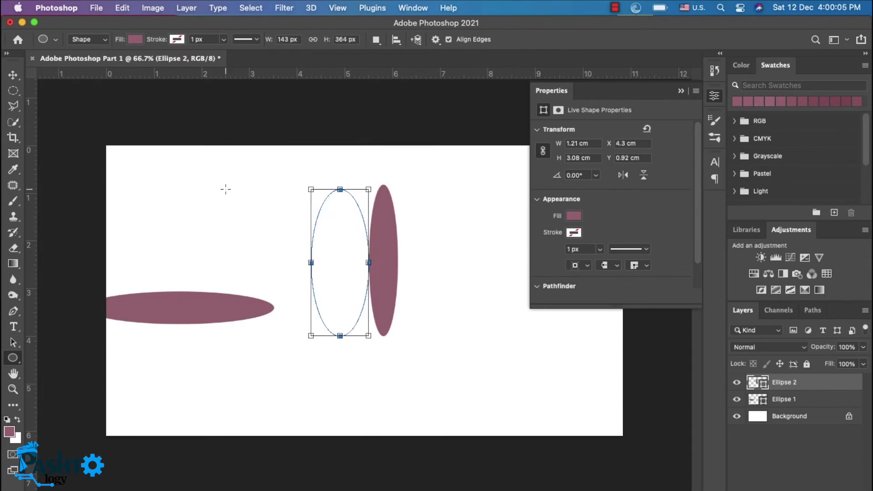
left_click(13, 75)
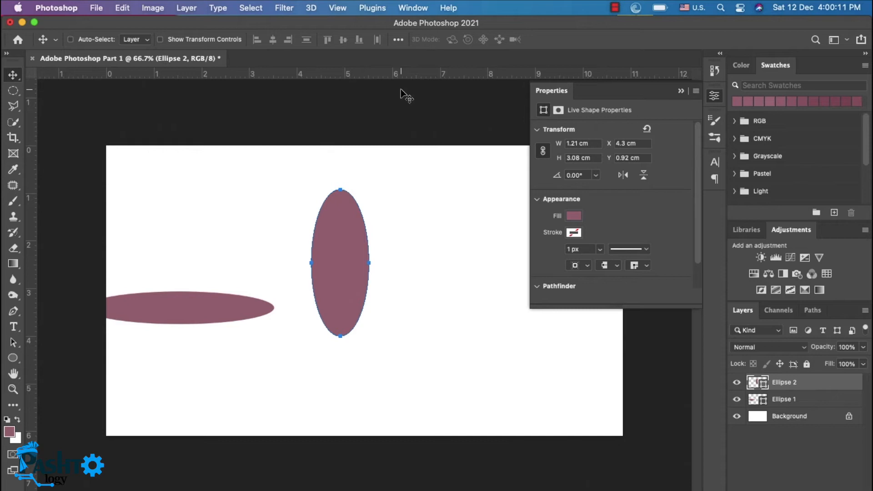
Open the Pngtree art ink graffiti brick wall PNG image from the Downloads folder.
left_click(97, 8)
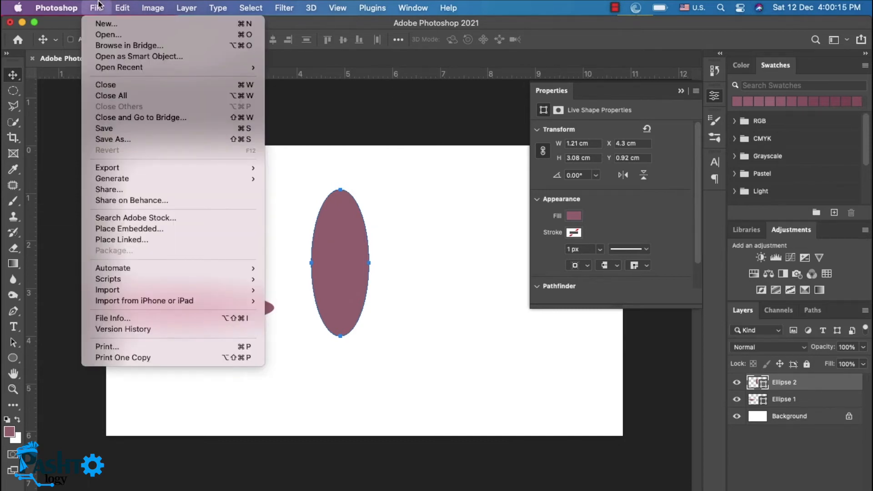
left_click(111, 37)
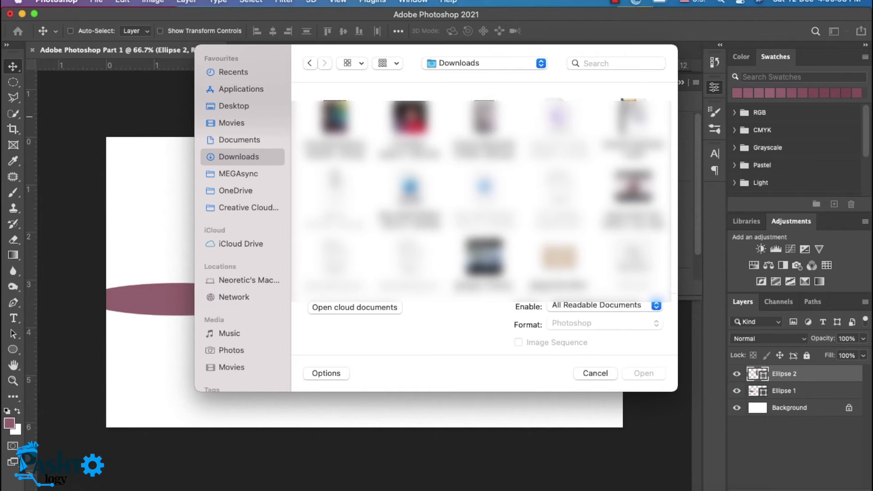
left_click(334, 118)
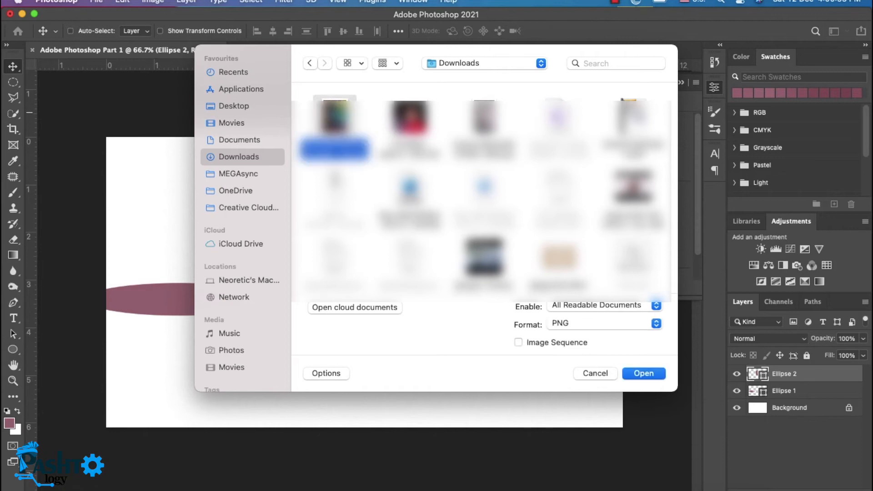
left_click(645, 374)
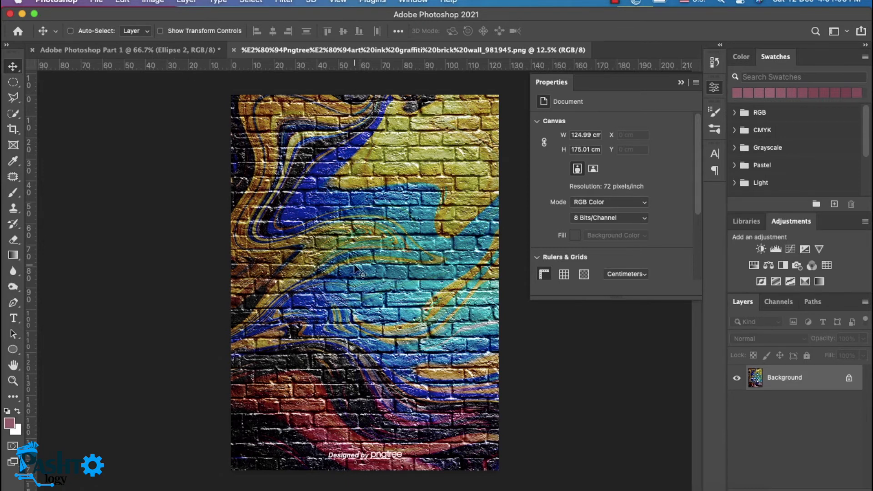
Add the text "Pashtology" over the blue part of the brick wall image and set its font size to 400 pt.
scroll(354, 264, "up", 2)
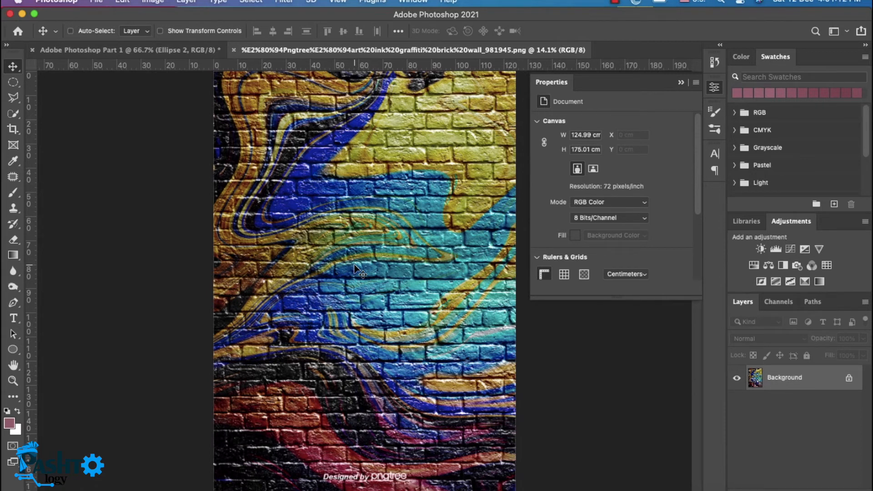
left_click(14, 318)
left_click(289, 213)
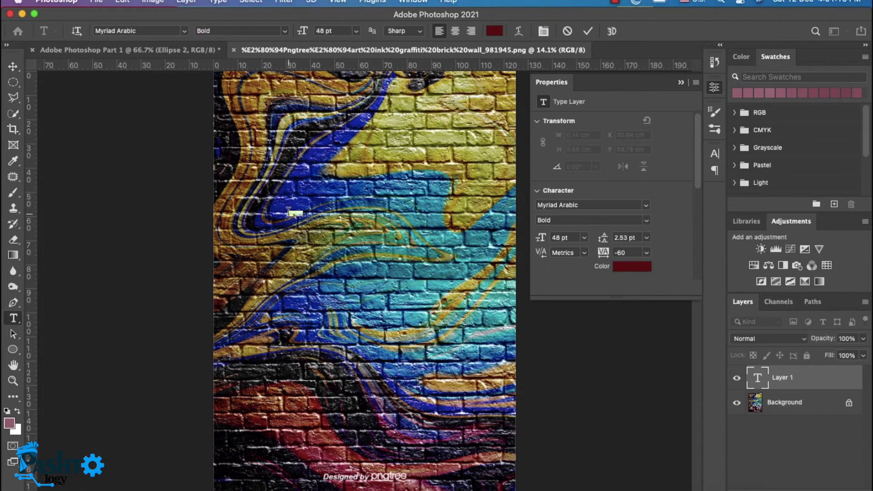
type("Pashto")
key("super+a")
left_click(336, 34)
type("400")
key("Return")
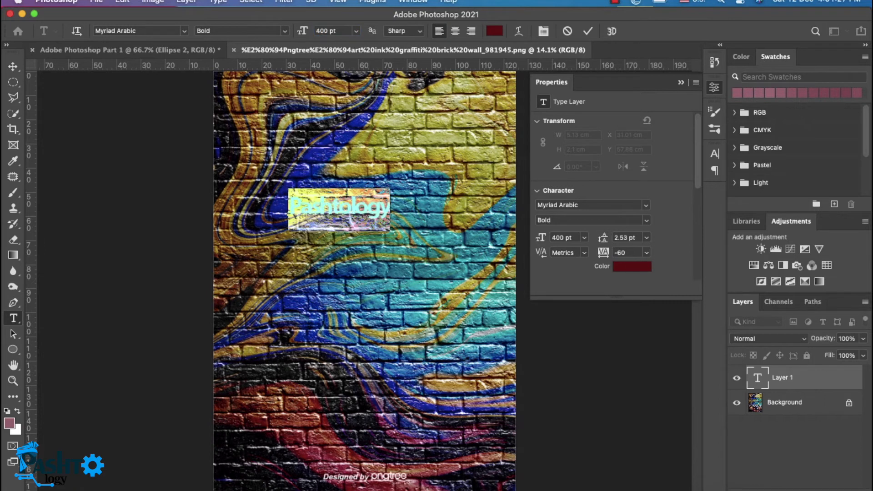
Move the Pashtology text down to the middle of the blue paint area and change its colour to white.
left_click(12, 68)
left_click_drag(366, 218, 393, 298)
double_click(392, 294)
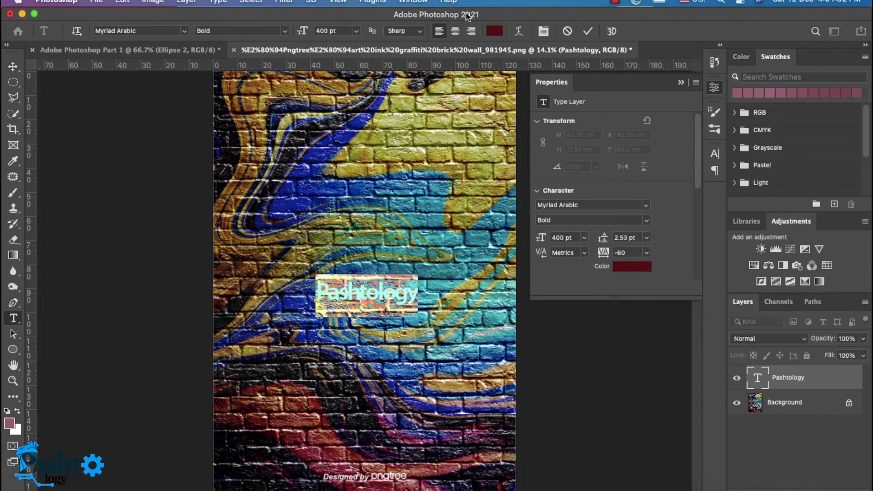
left_click(491, 30)
left_click_drag(555, 157, 535, 131)
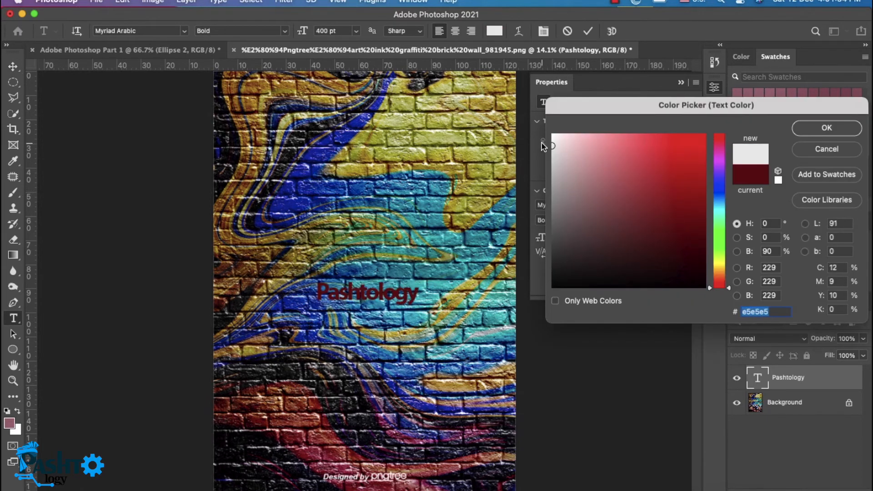
left_click(841, 127)
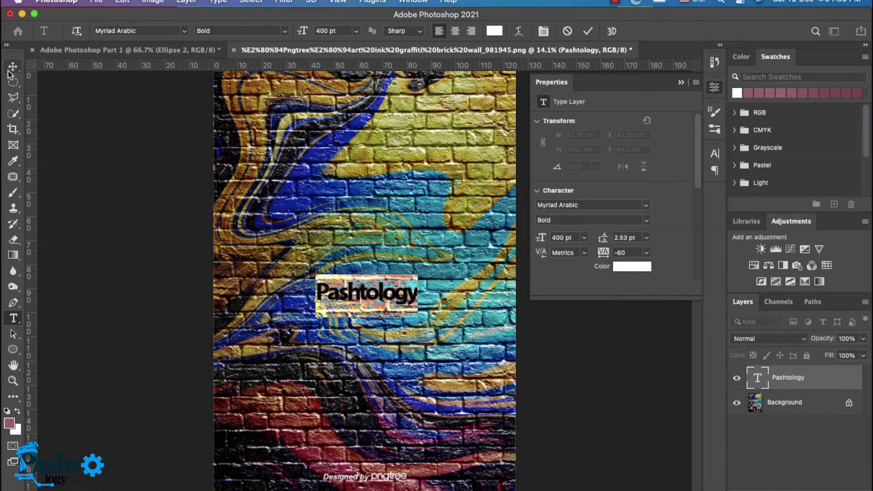
left_click(12, 67)
Draw an ellipse about 1601 × 1185 px around the Pashtology text and place its layer beneath the text layer.
left_click(13, 349)
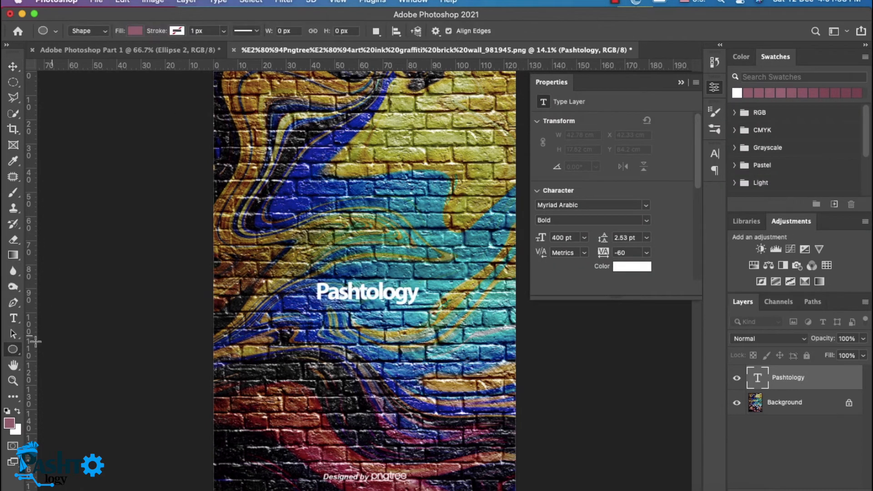
left_click_drag(300, 245, 436, 345)
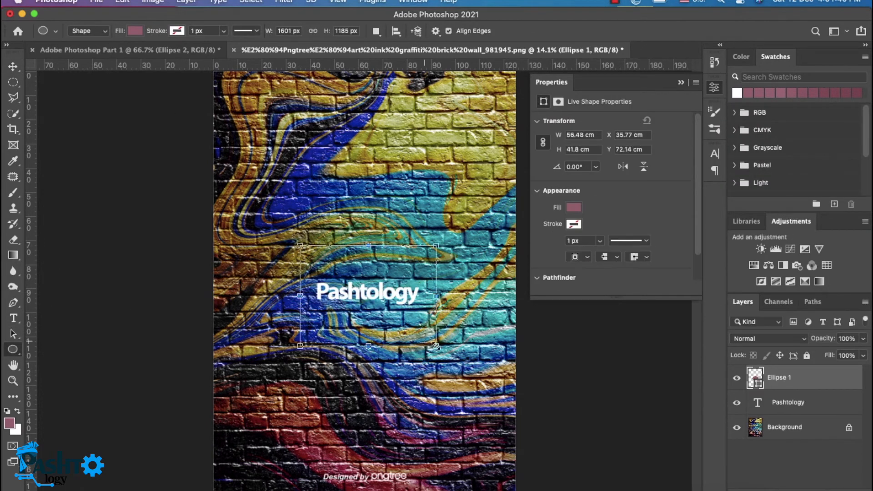
left_click_drag(771, 377, 771, 407)
left_click(433, 267)
left_click(410, 274)
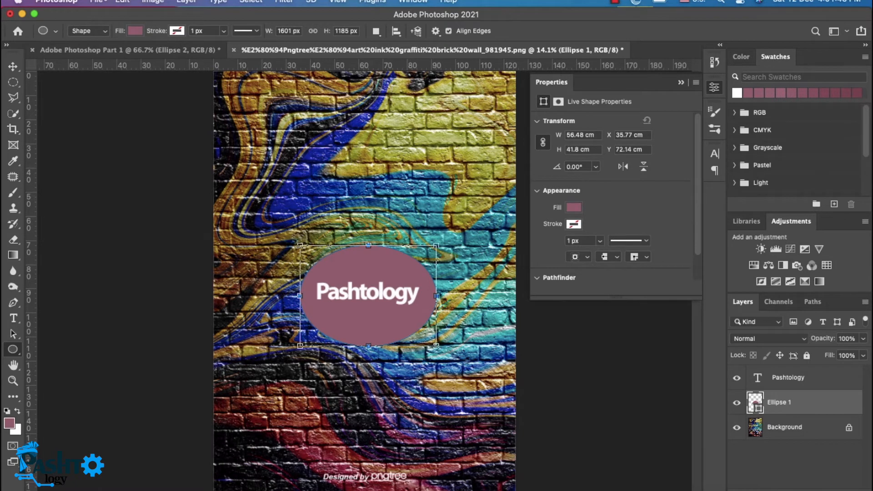
Try to browse for files in Adobe Bridge.
left_click(96, 2)
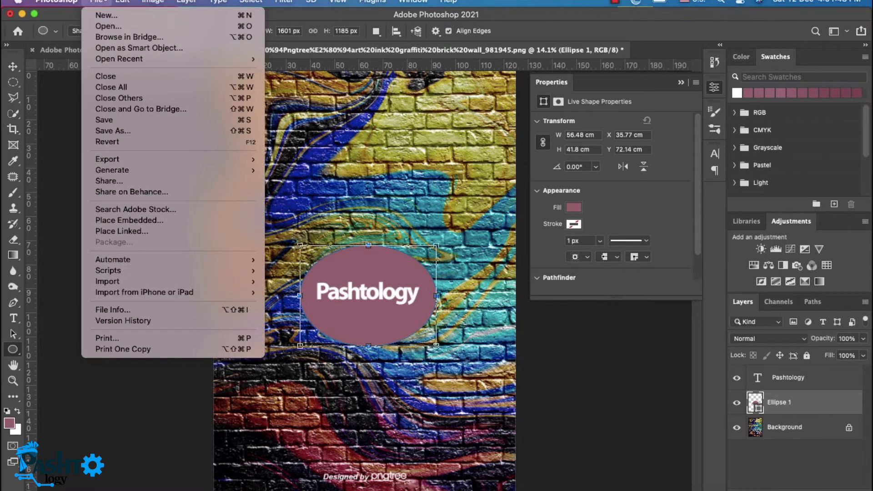
left_click(134, 38)
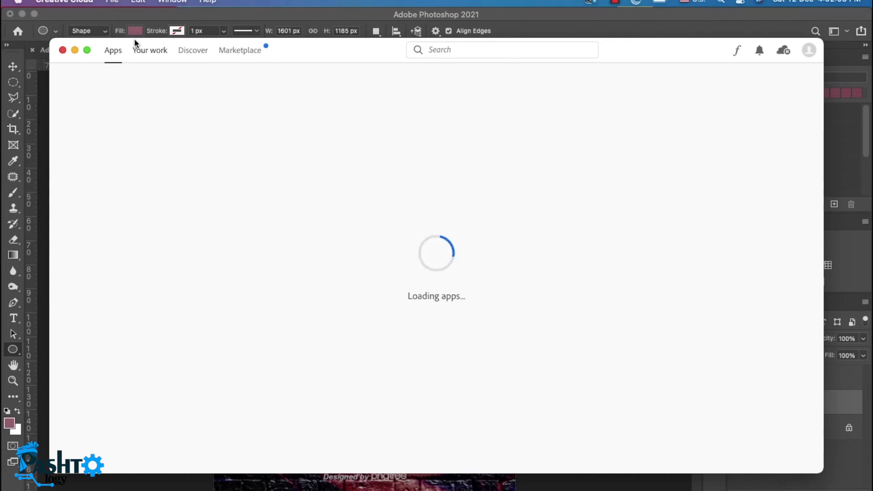
left_click(61, 50)
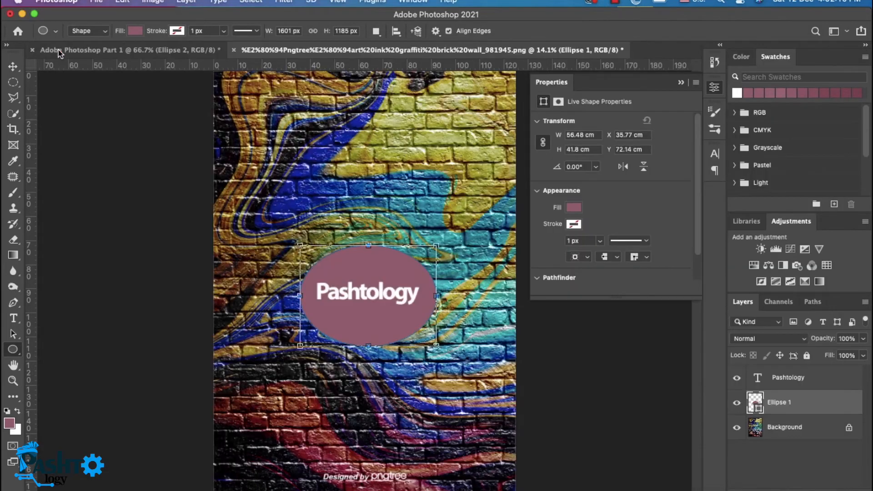
left_click(334, 168)
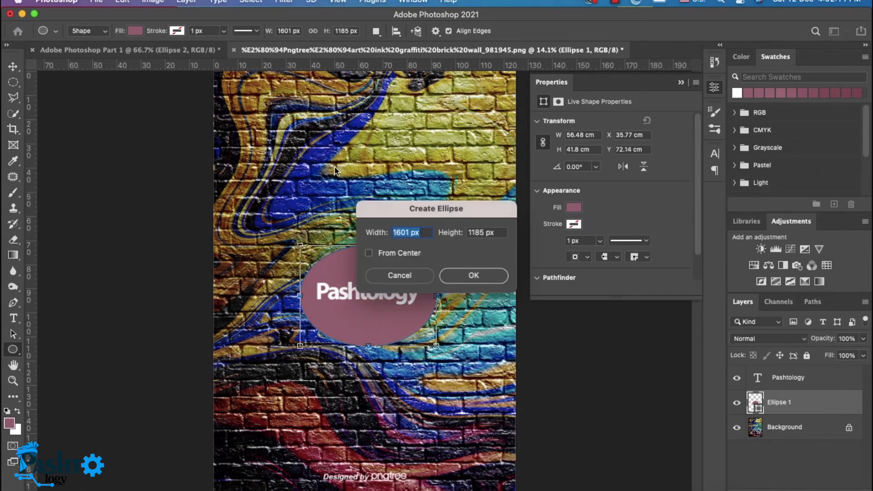
left_click(402, 275)
key("v")
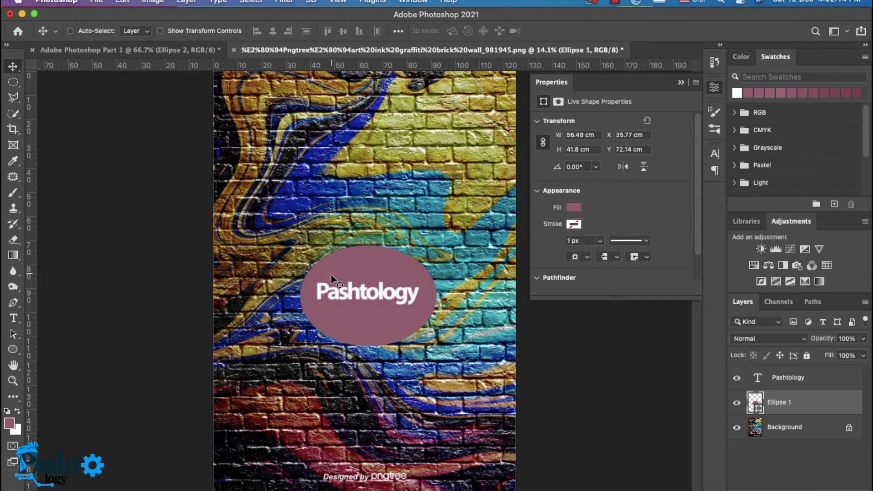
Open the portrait photo 73c2856c-bd4a-4962-a92a-4aeeb84a3045.JPG from the Downloads folder as a smart object.
left_click(97, 2)
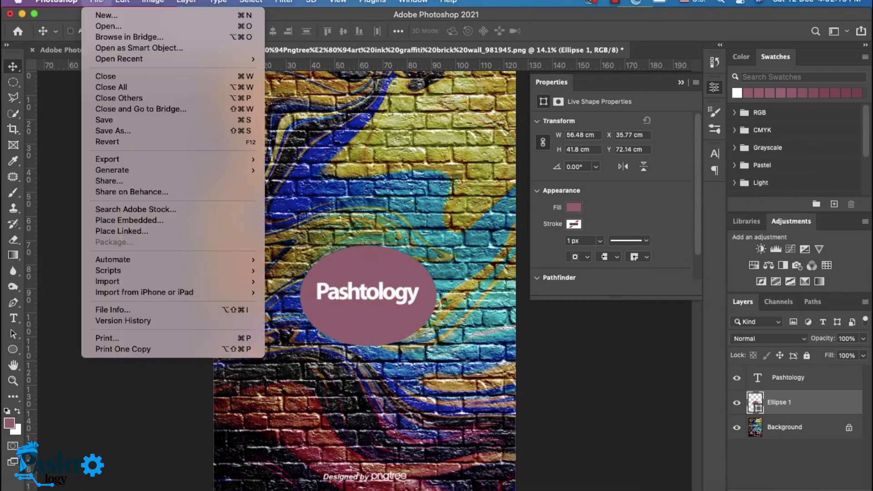
left_click(158, 49)
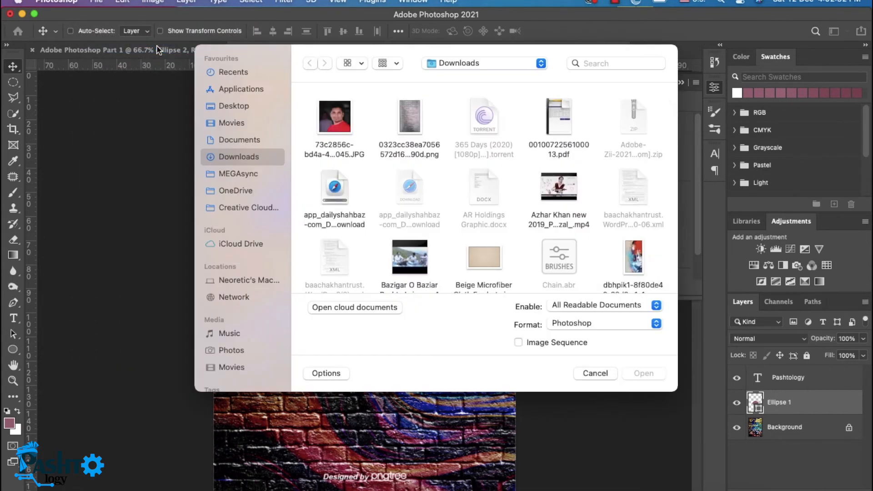
double_click(426, 129)
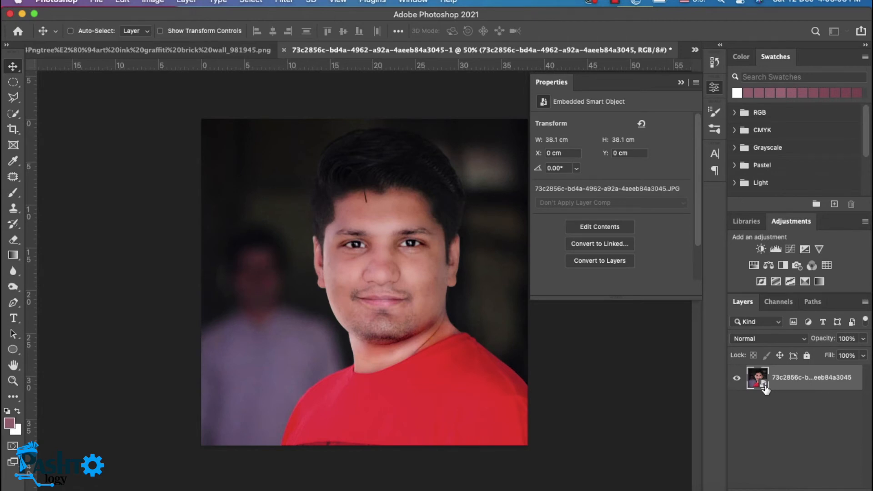
Close the portrait photo document without saving its changes.
left_click(96, 2)
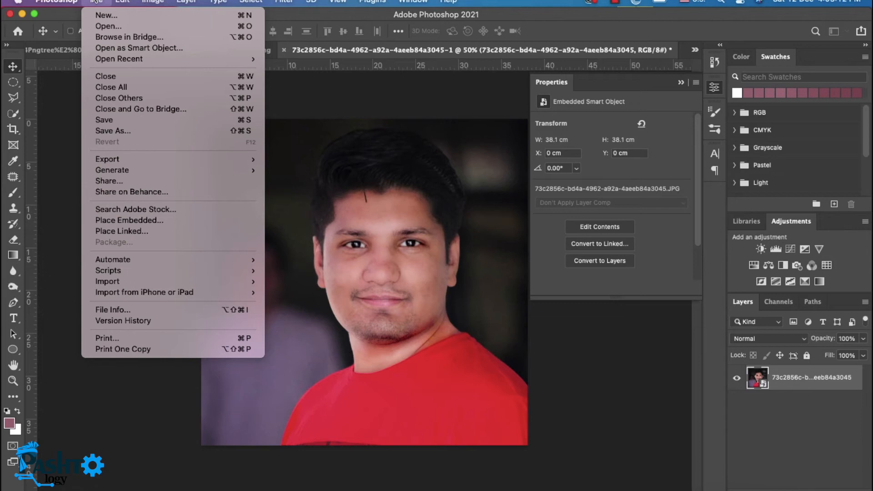
mouse_move(141, 59)
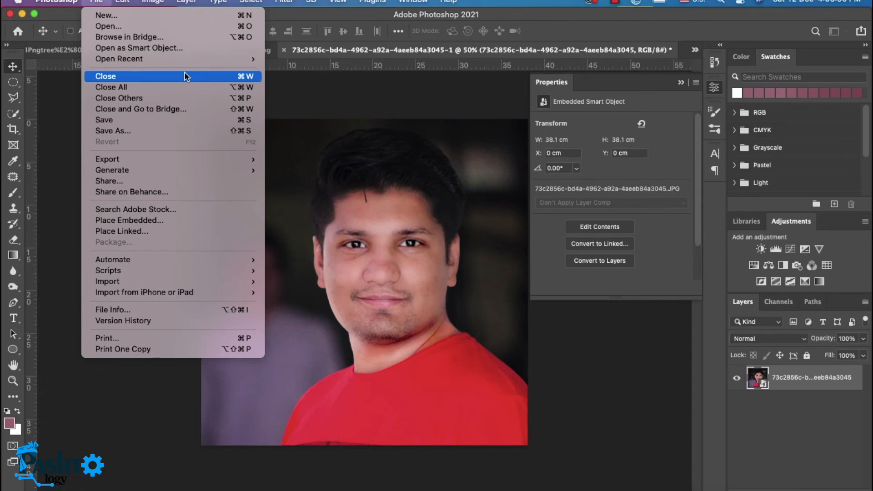
left_click(185, 75)
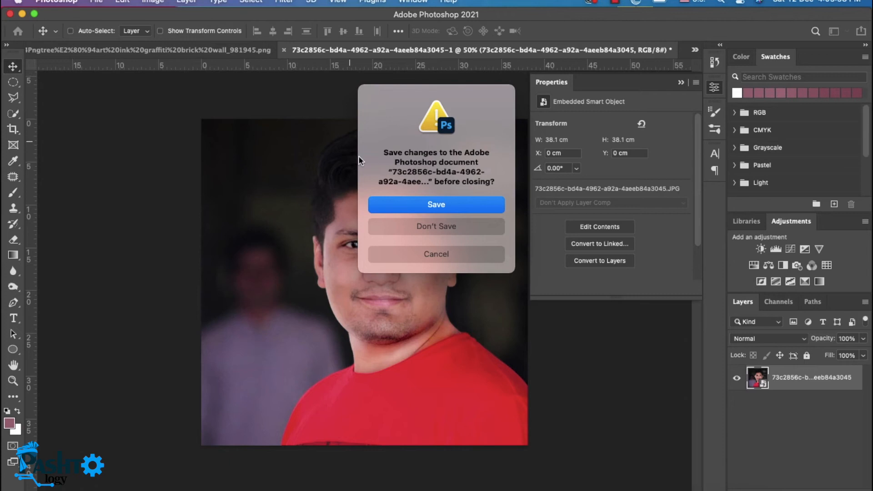
left_click(398, 226)
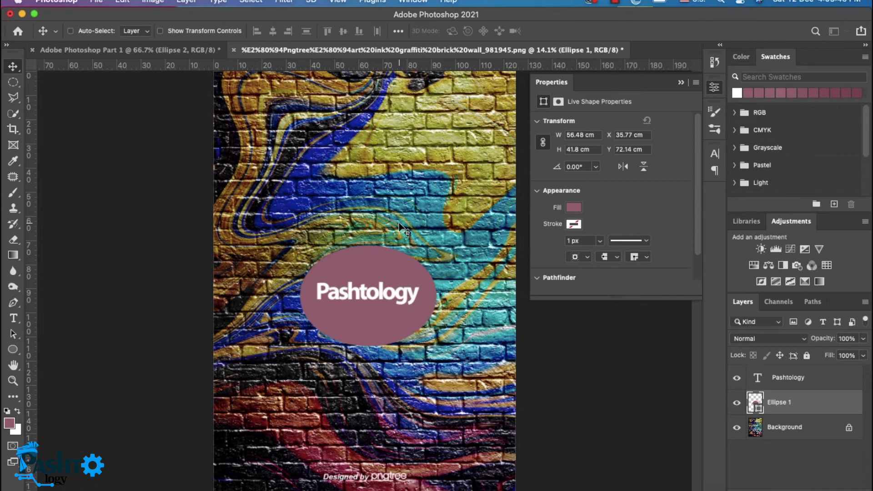
Switch to the Adobe Photoshop Part 1 document and close it without saving.
left_click(214, 47)
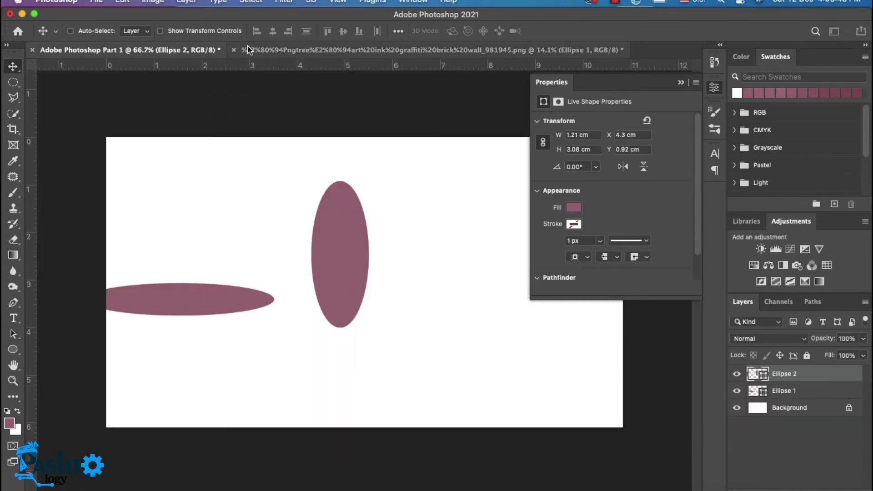
left_click(307, 50)
left_click(186, 50)
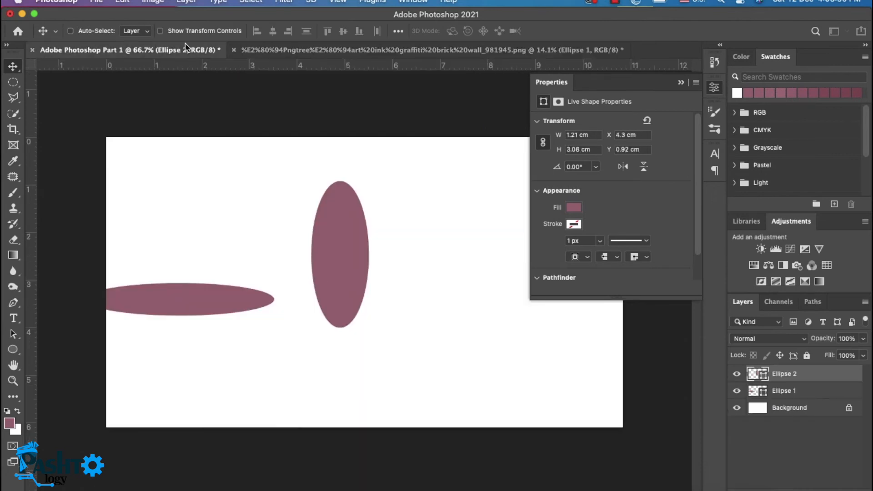
left_click(97, 2)
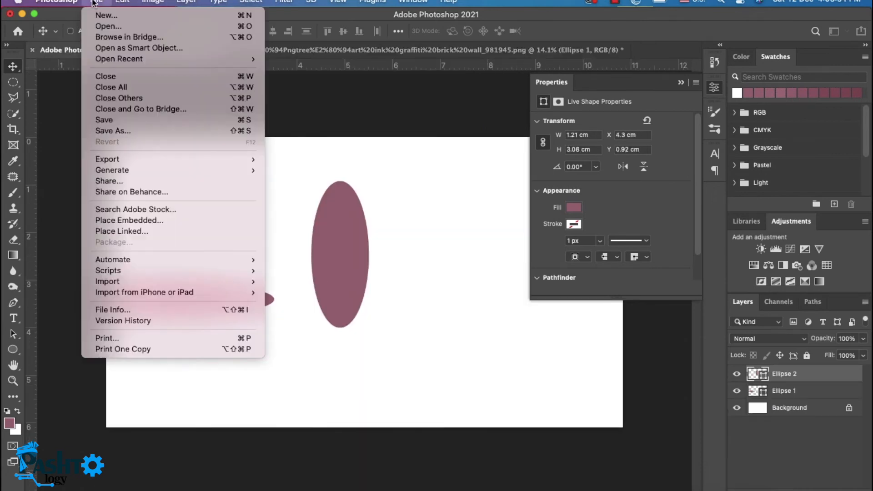
left_click(142, 80)
left_click(418, 226)
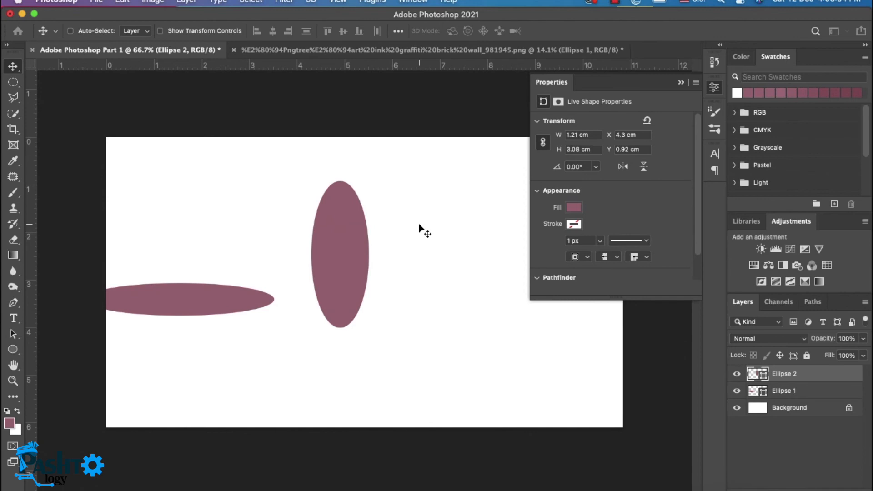
Save the brick wall artwork to the Desktop in JPEG format with the file name Pashtology.jpg.
left_click(97, 1)
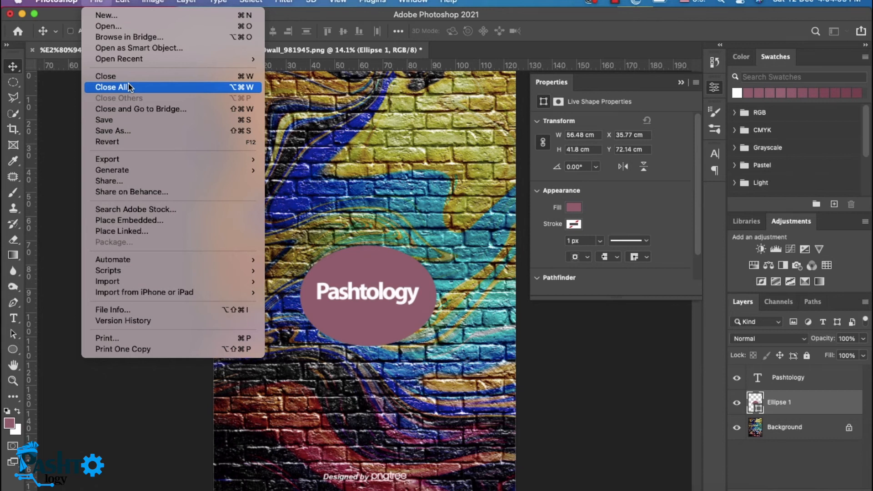
left_click(167, 120)
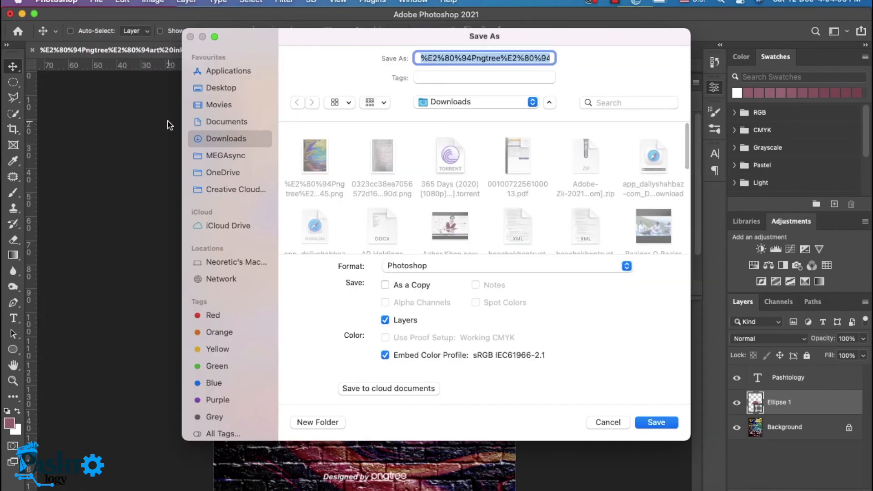
left_click(229, 89)
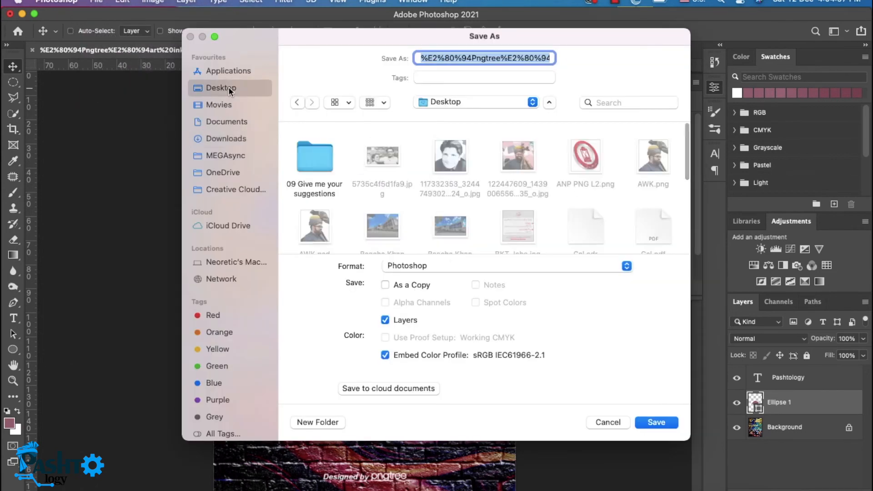
scroll(401, 193, "down", 5)
scroll(402, 193, "down", 3)
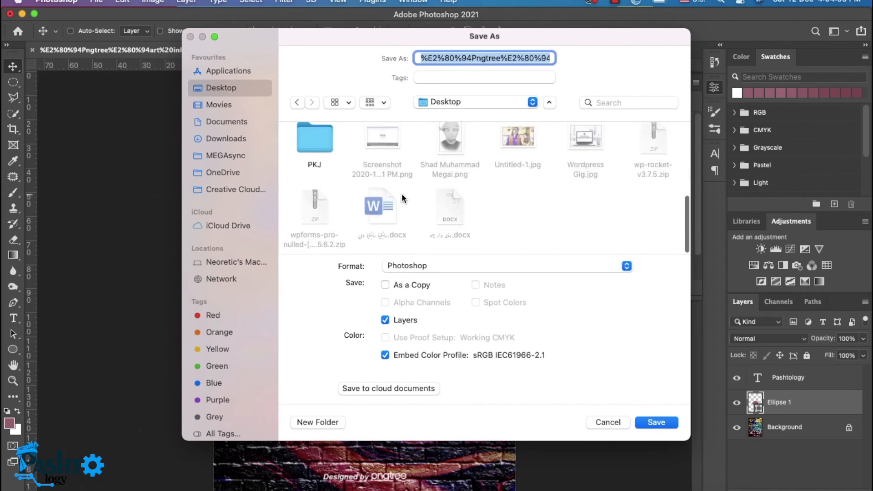
left_click(451, 266)
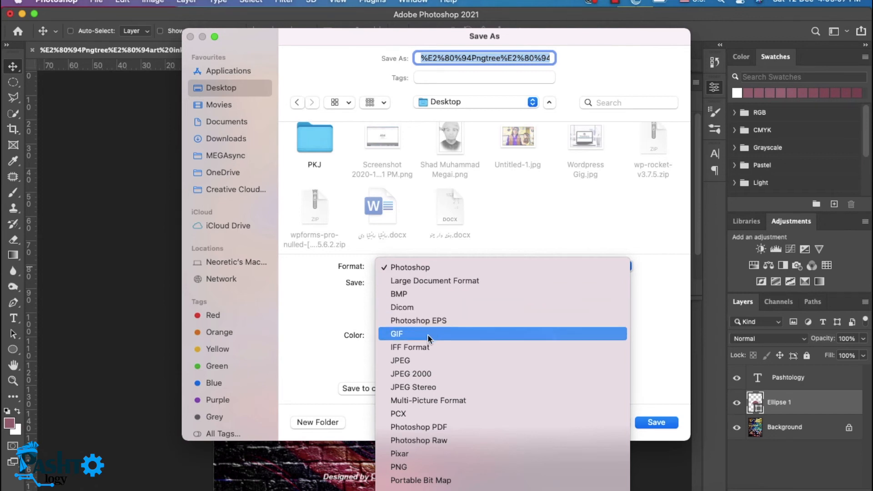
scroll(427, 350, "down", 2)
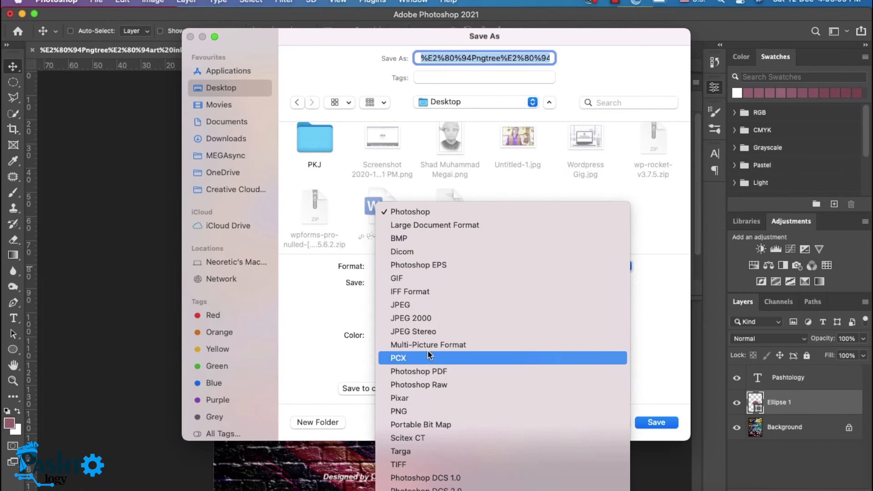
left_click(426, 304)
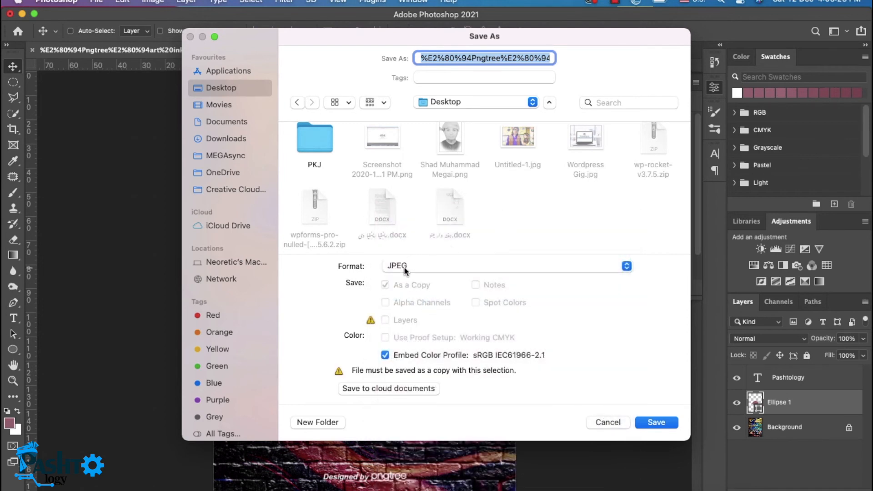
type("Pashtology.jpg")
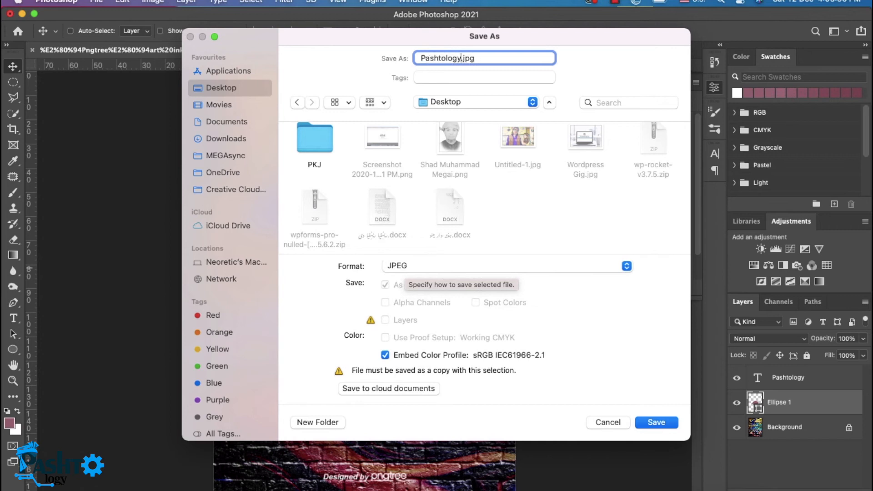
left_click(655, 422)
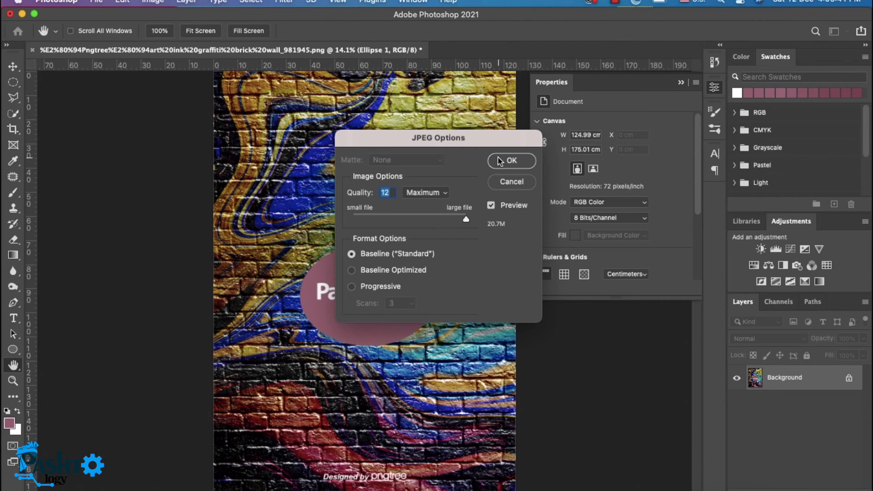
Try the JPEG quality at its lowest value, 0, and move the options dialog off the artwork to preview it.
type("0")
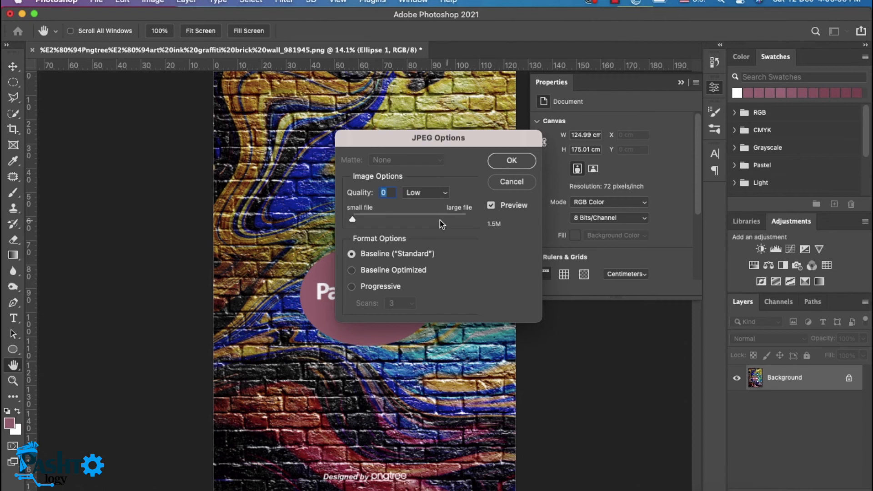
left_click_drag(353, 219, 462, 225)
left_click_drag(466, 219, 353, 218)
left_click_drag(427, 142, 584, 144)
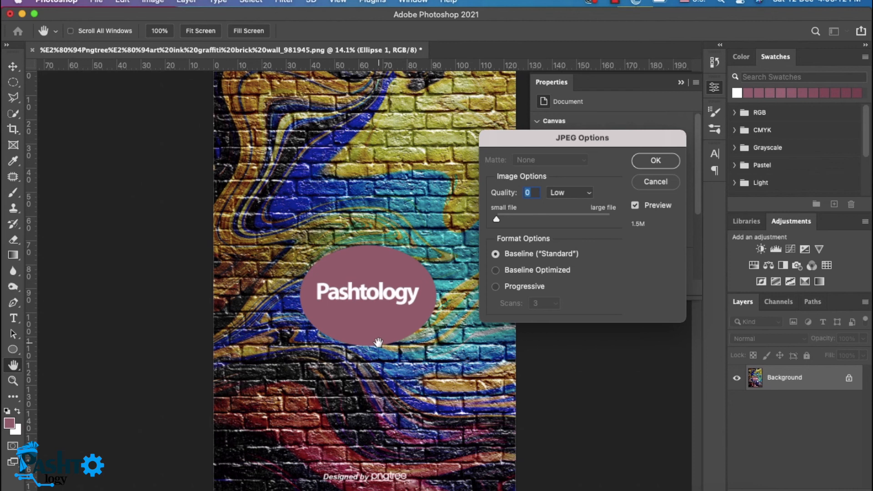
Set the JPEG quality to the Maximum preset with a value of 10.
left_click(553, 193)
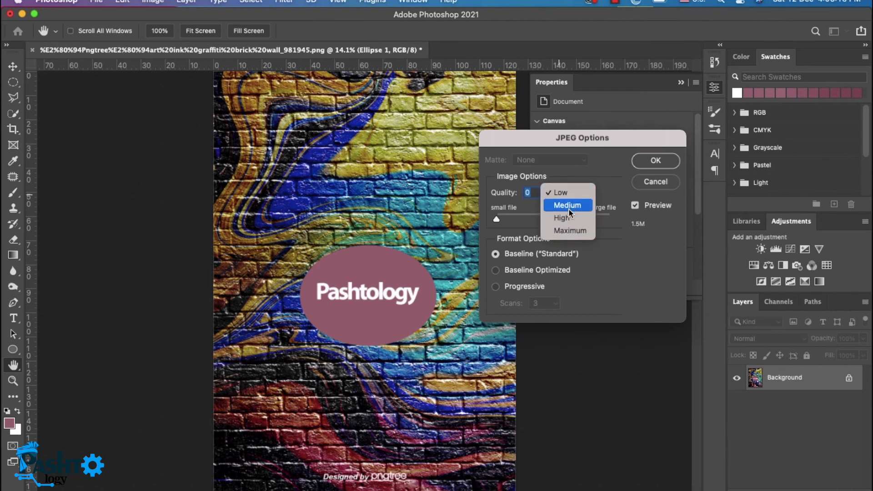
left_click(567, 230)
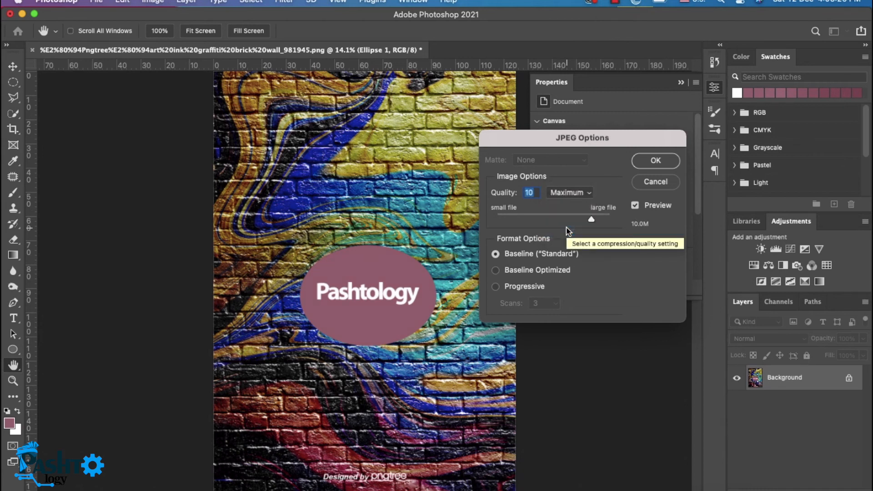
Raise the JPEG quality to the highest value, 12.
left_click_drag(591, 219, 638, 226)
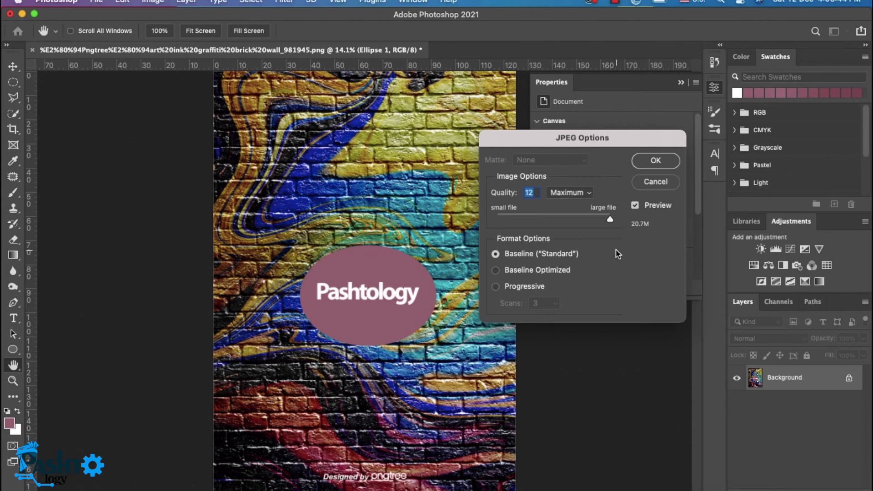
Try the Progressive format option with 5 scans for the JPEG.
left_click(522, 288)
left_click(555, 303)
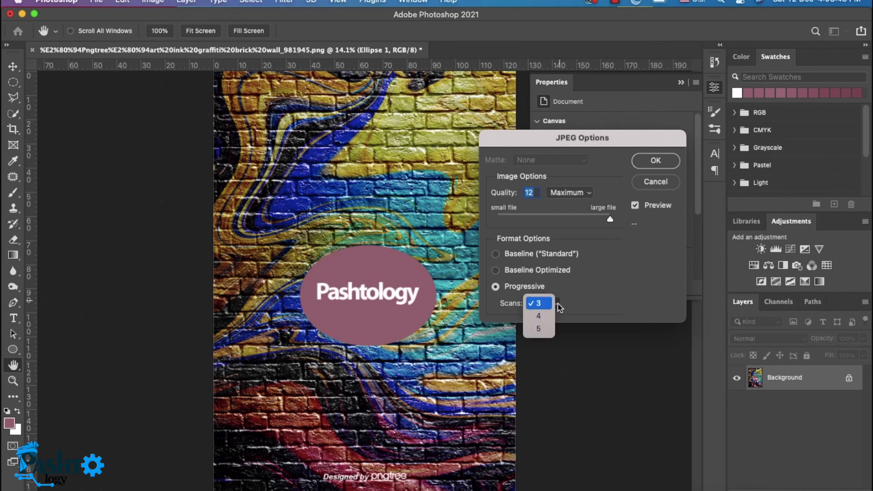
left_click(540, 331)
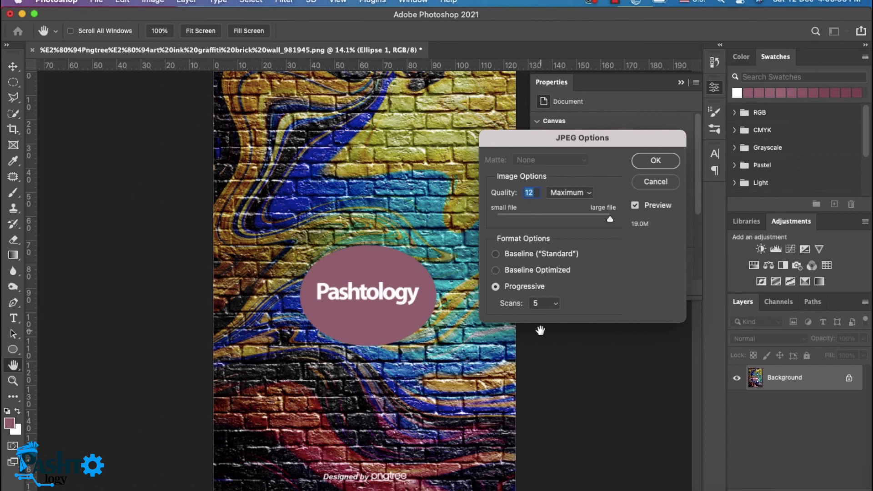
Choose the Baseline ("Standard") format option and finish saving the JPEG.
left_click(543, 254)
left_click(655, 161)
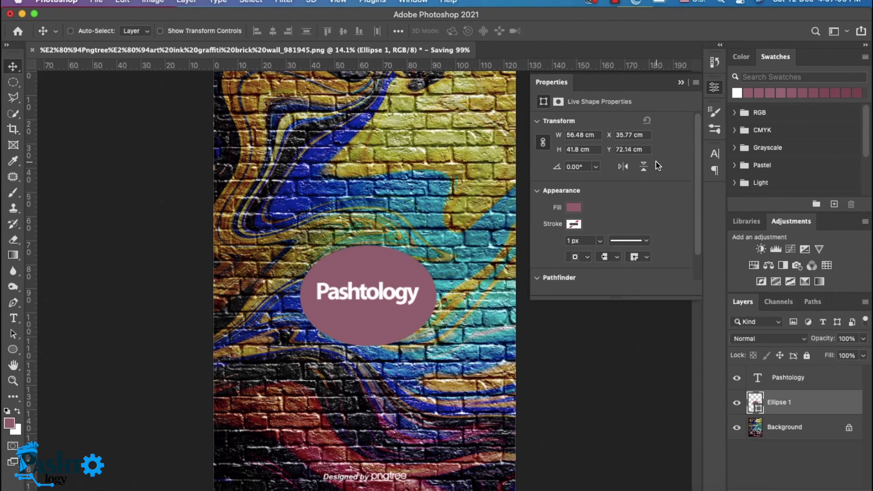
left_click(96, 1)
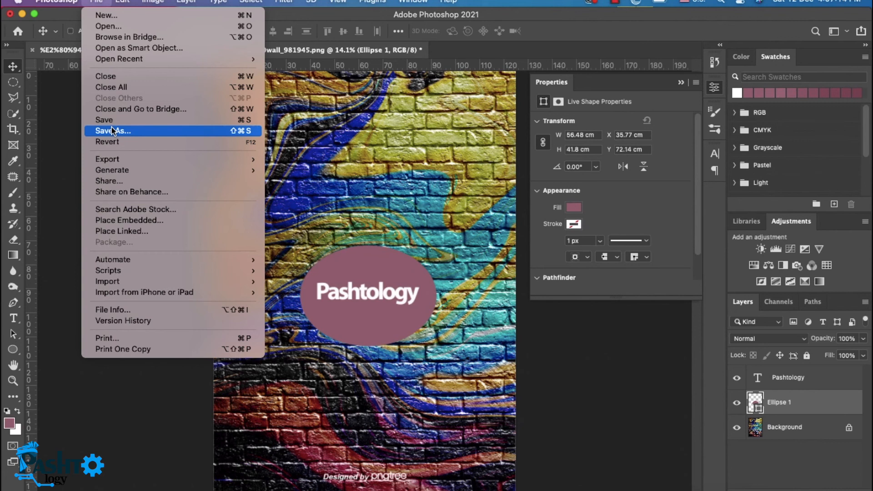
left_click(157, 130)
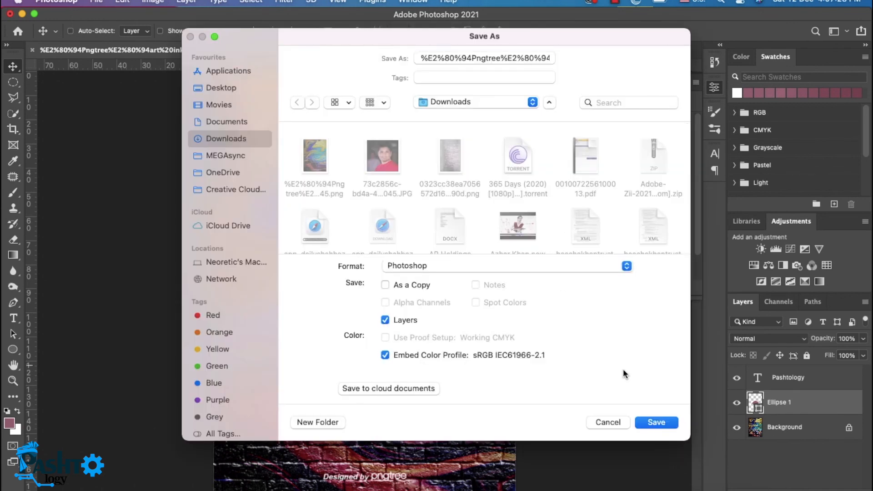
left_click(601, 421)
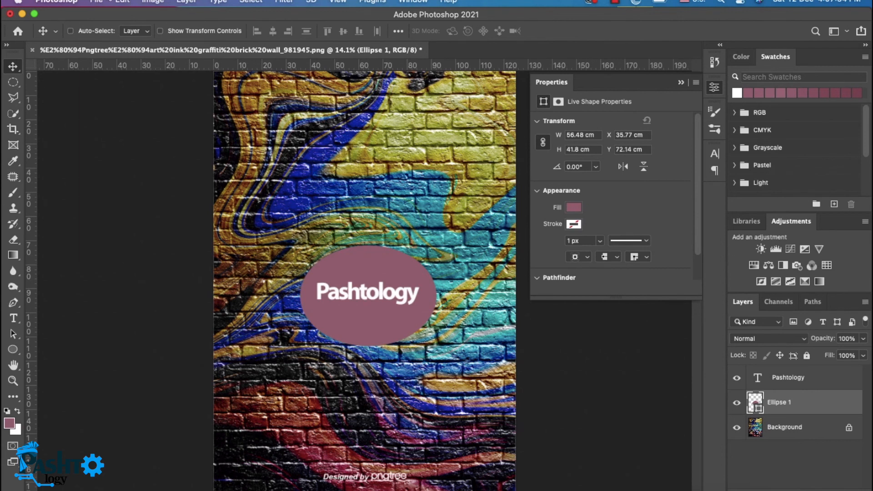
left_click(105, 1)
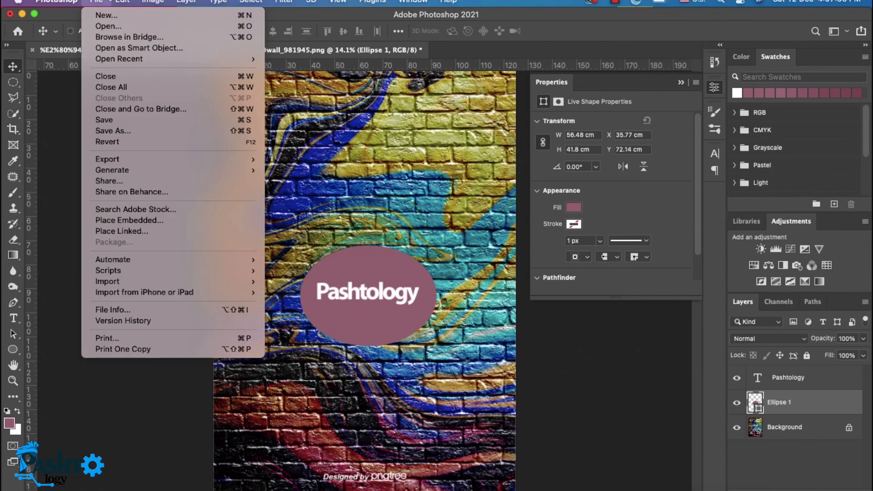
key("Escape")
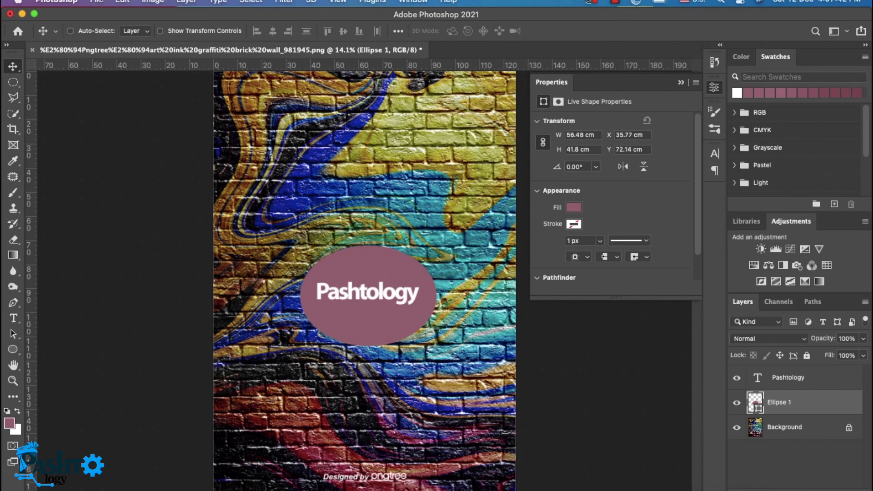
left_click(98, 2)
left_click(97, 2)
left_click(97, 3)
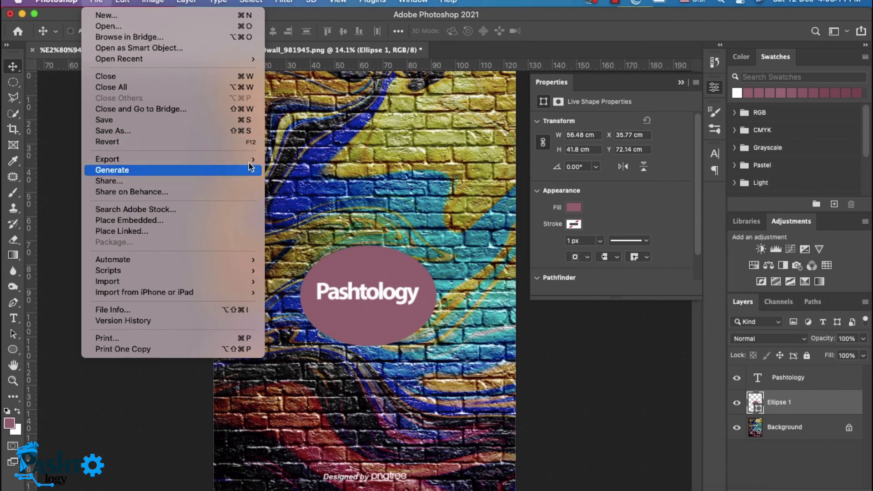
left_click(137, 148)
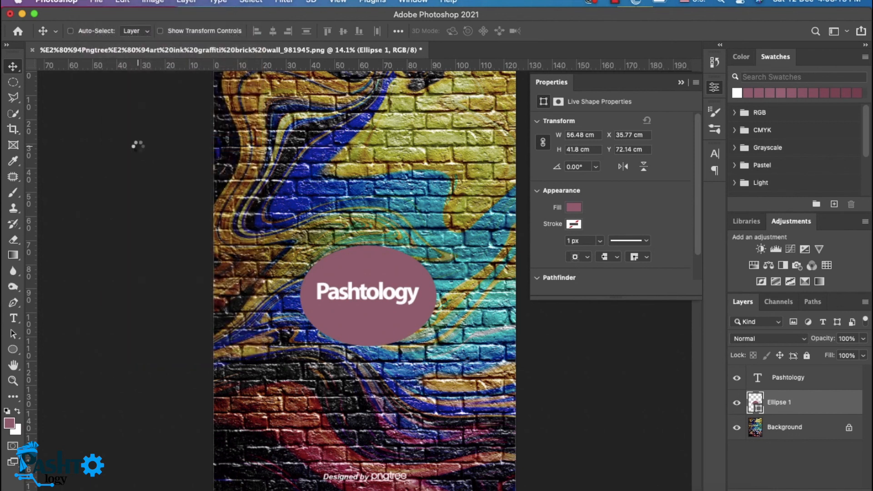